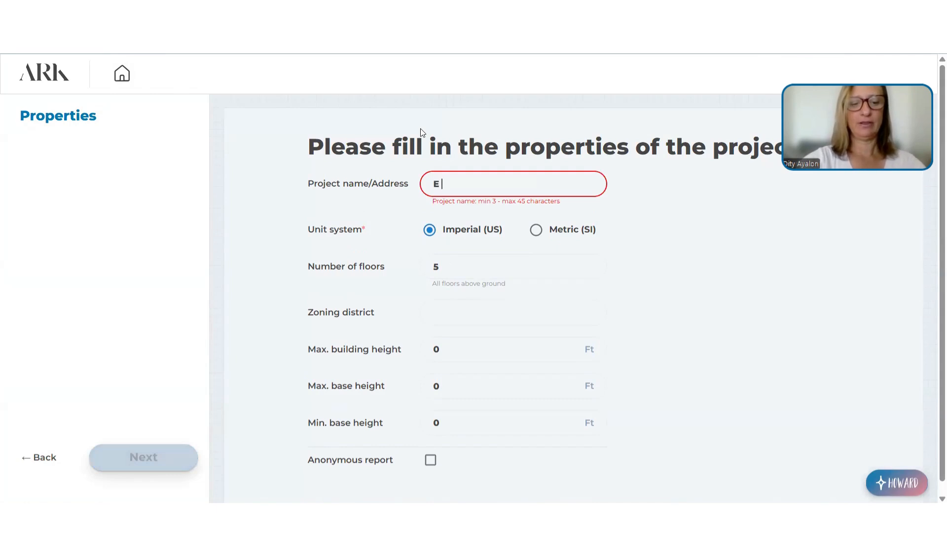
- Name the project "E 33rd st" and choose the interior lot as its lot type
{"action": "type", "text": "st"}
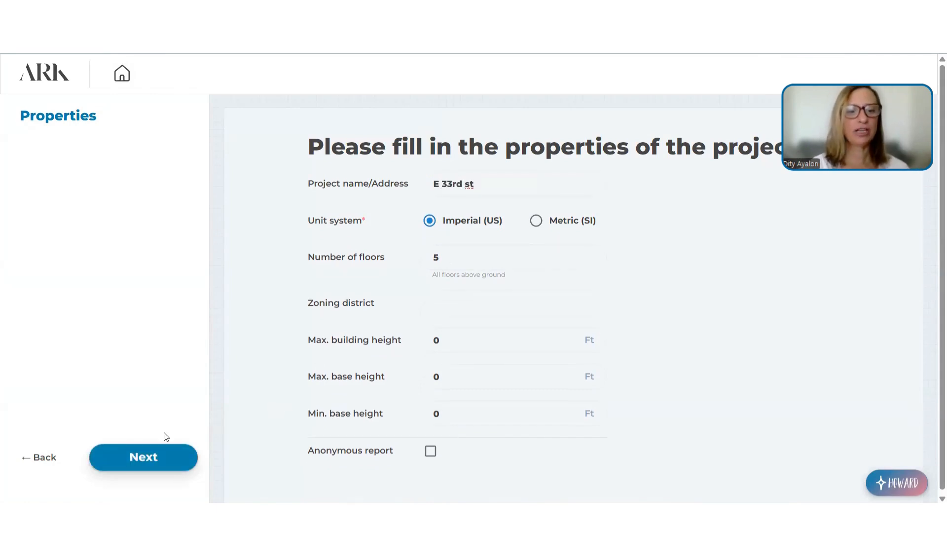
{"action": "left_click", "coordinate": [136, 459]}
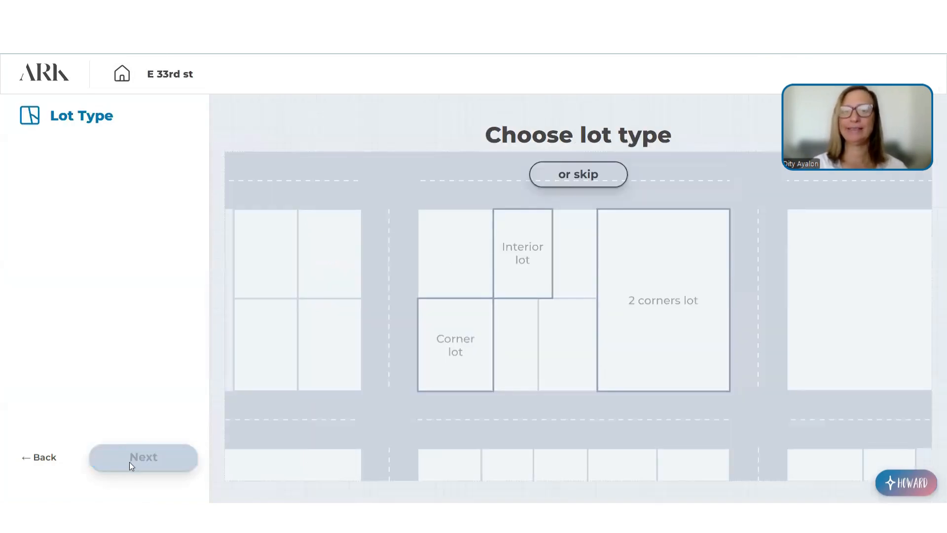
{"action": "left_click", "coordinate": [516, 269]}
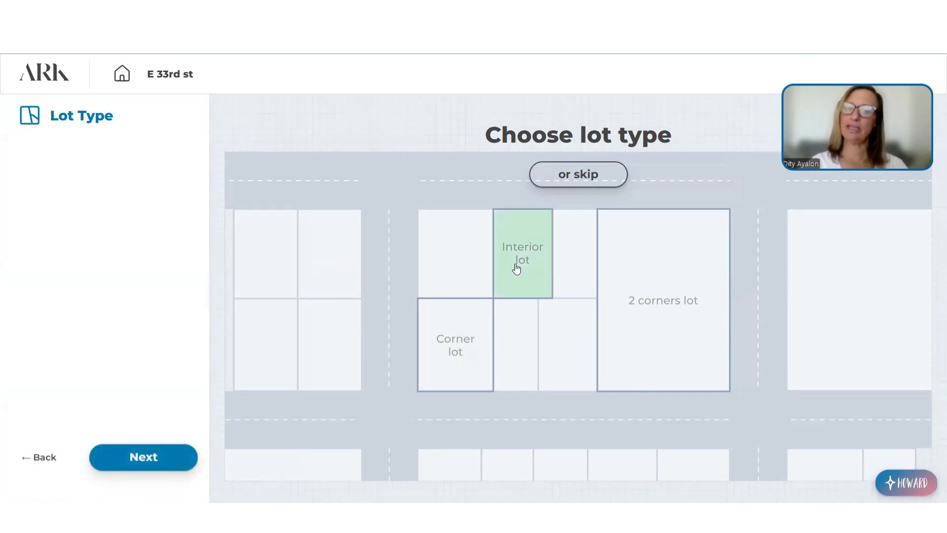
{"action": "left_click", "coordinate": [123, 462]}
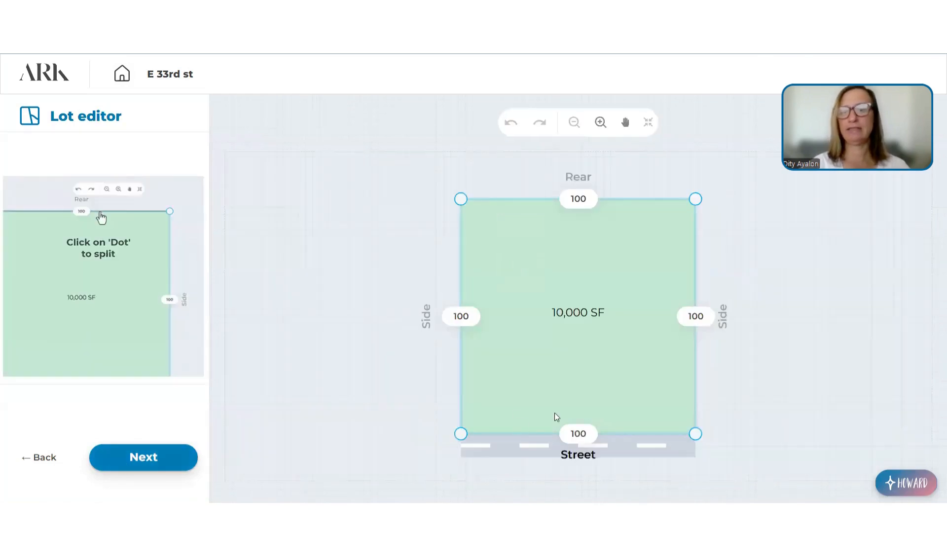
- Set the length of the lot's street line to 110 ft
{"action": "left_click", "coordinate": [573, 436]}
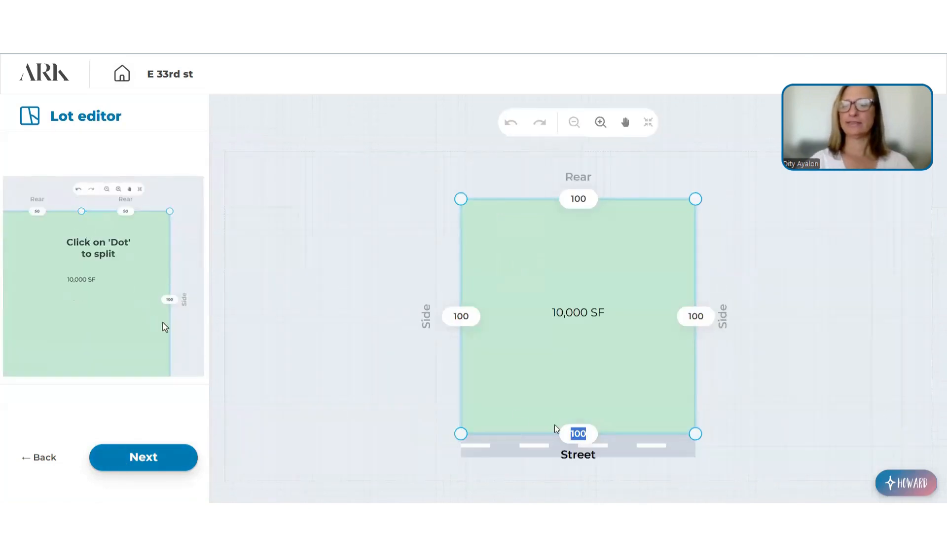
{"action": "key", "text": "BackSpace"}
{"action": "type", "text": "110"}
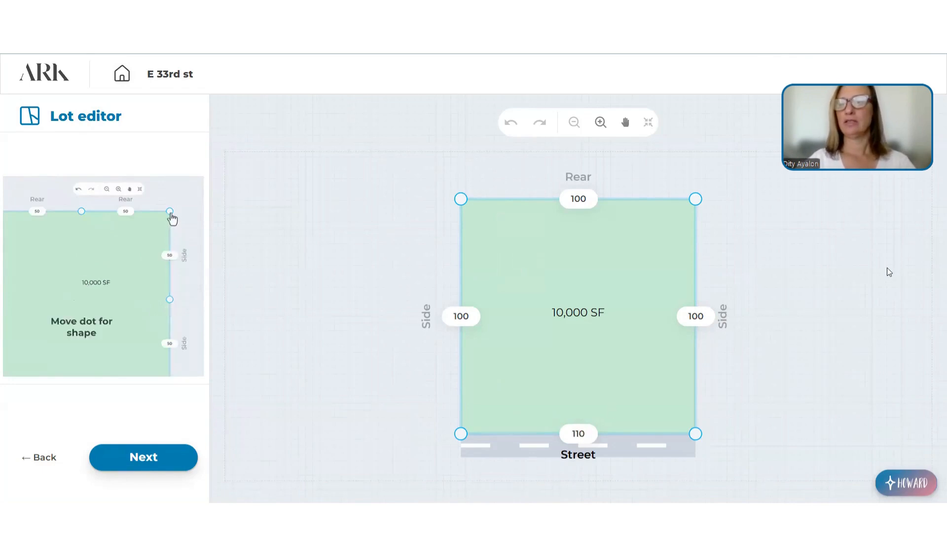
{"action": "key", "text": "Return"}
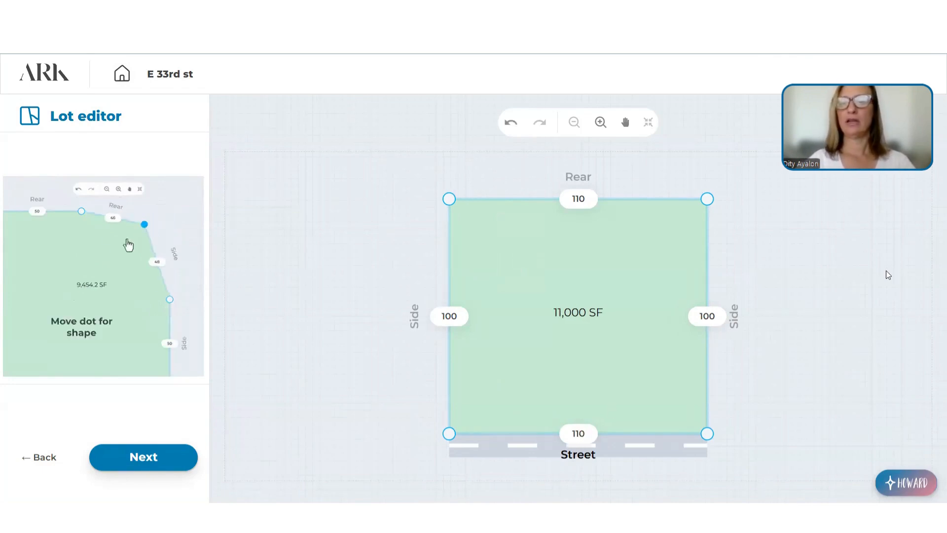
- Enable an adjacent building with default dimensions on both side lot lines
{"action": "left_click", "coordinate": [448, 271]}
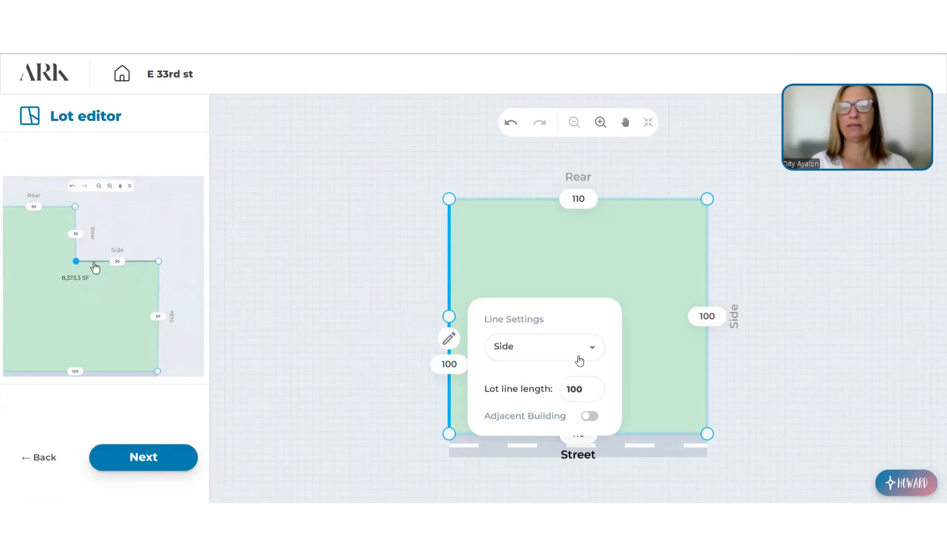
{"action": "left_click", "coordinate": [589, 416]}
{"action": "left_click", "coordinate": [834, 315]}
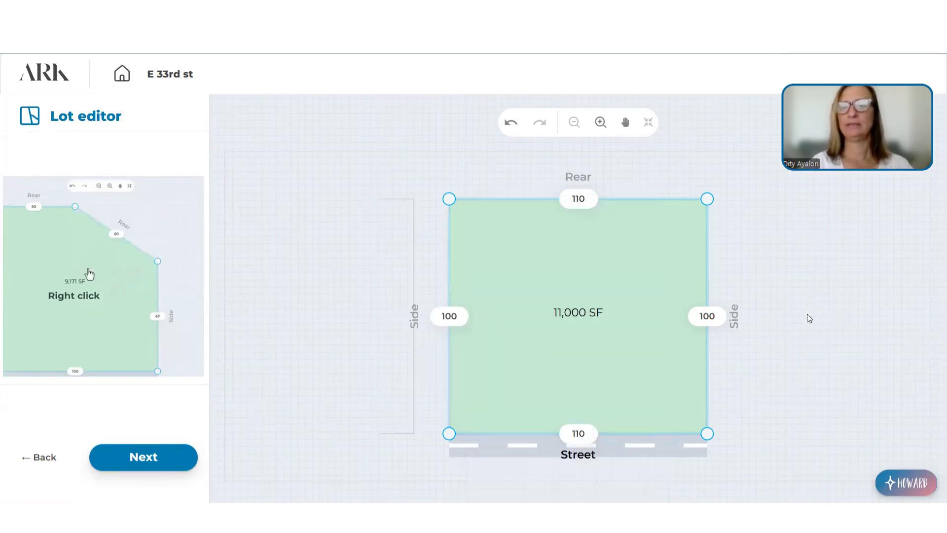
{"action": "mouse_move", "coordinate": [709, 291]}
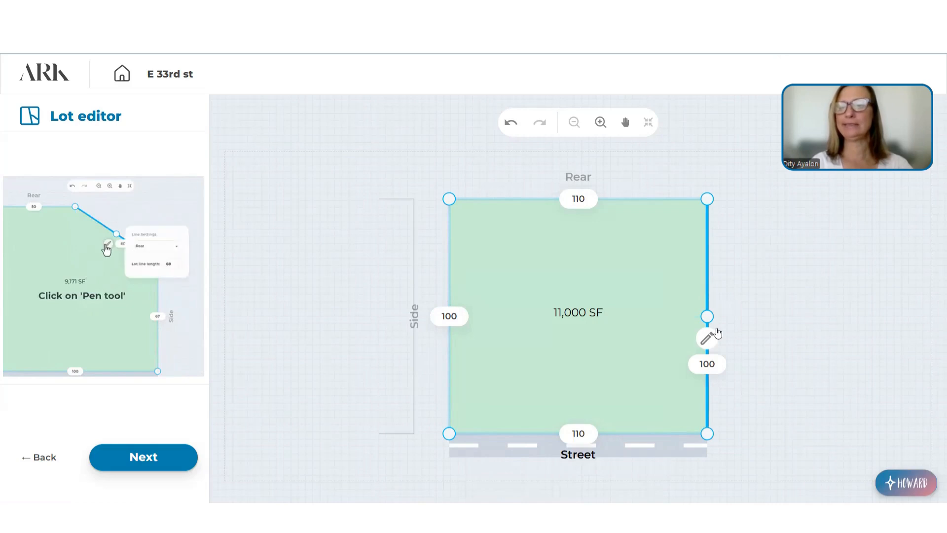
{"action": "left_click", "coordinate": [708, 339]}
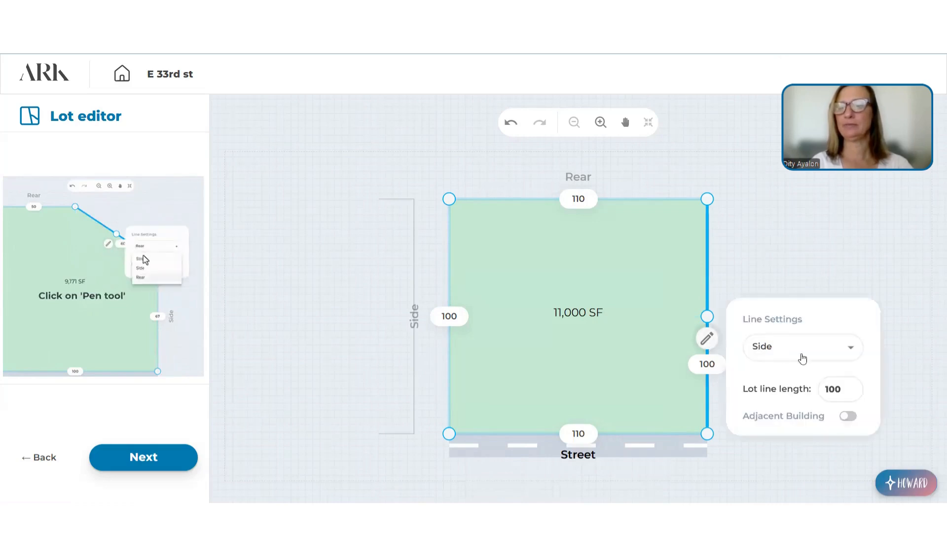
{"action": "left_click", "coordinate": [846, 415]}
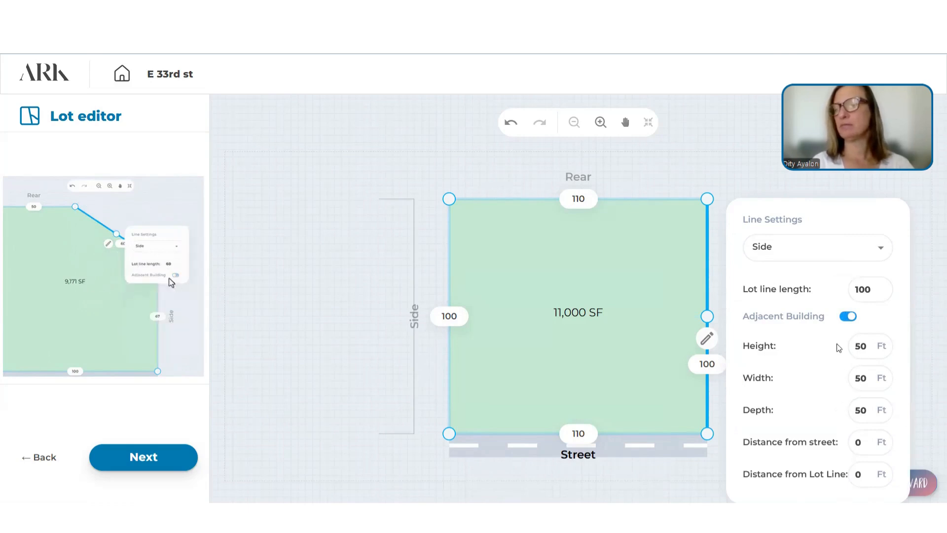
{"action": "left_click", "coordinate": [353, 157]}
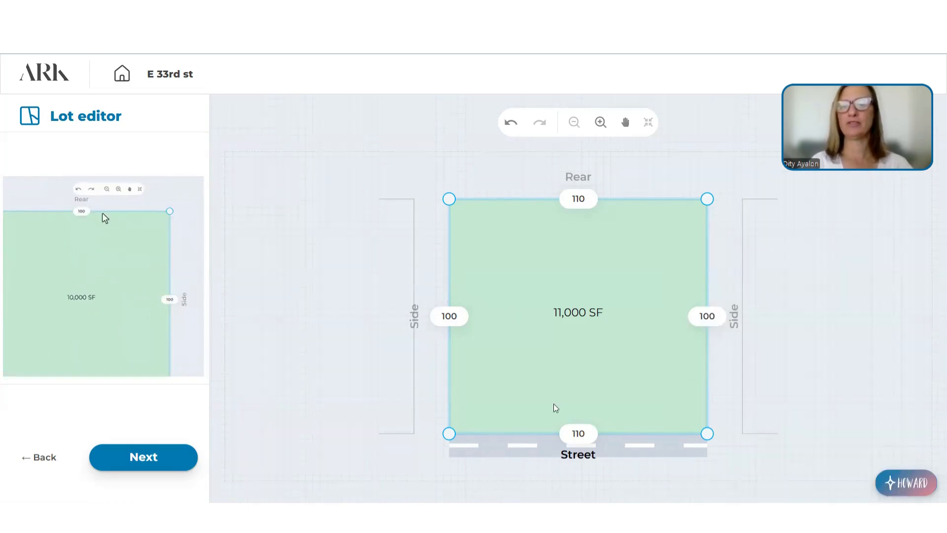
- Rename the lot's street line "E 33rd Street" and continue to the typical floor stage
{"action": "left_click", "coordinate": [606, 437]}
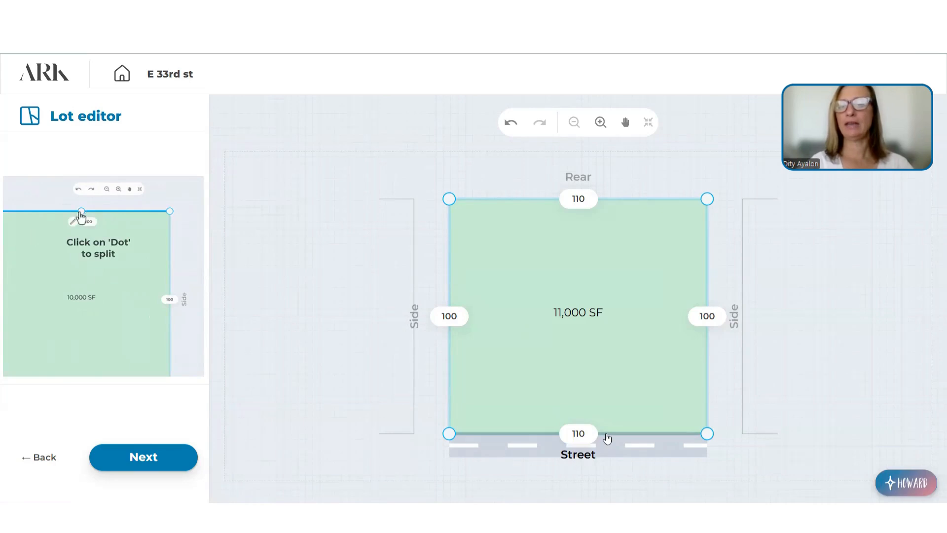
{"action": "left_click", "coordinate": [559, 455]}
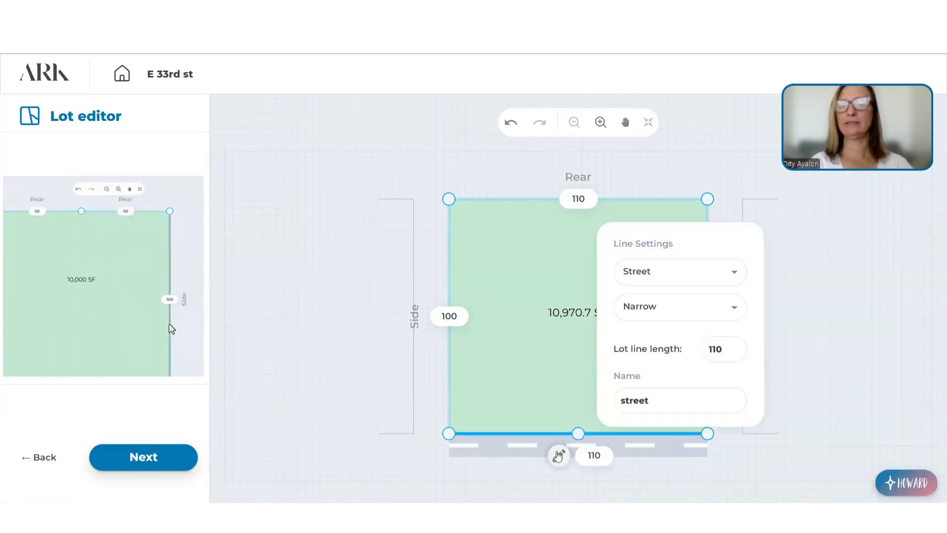
{"action": "double_click", "coordinate": [621, 406]}
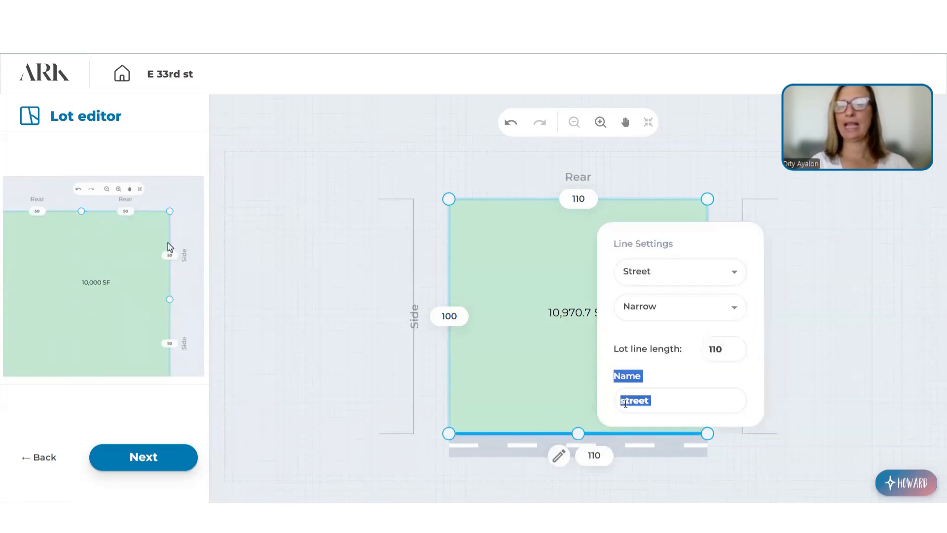
{"action": "left_click", "coordinate": [626, 402]}
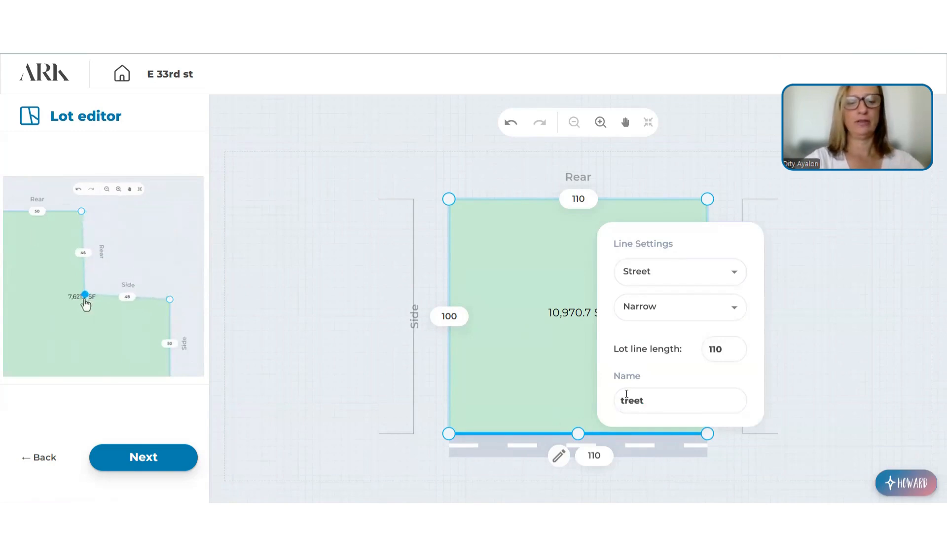
{"action": "key", "text": "BackSpace"}
{"action": "type", "text": "E 33rd "}
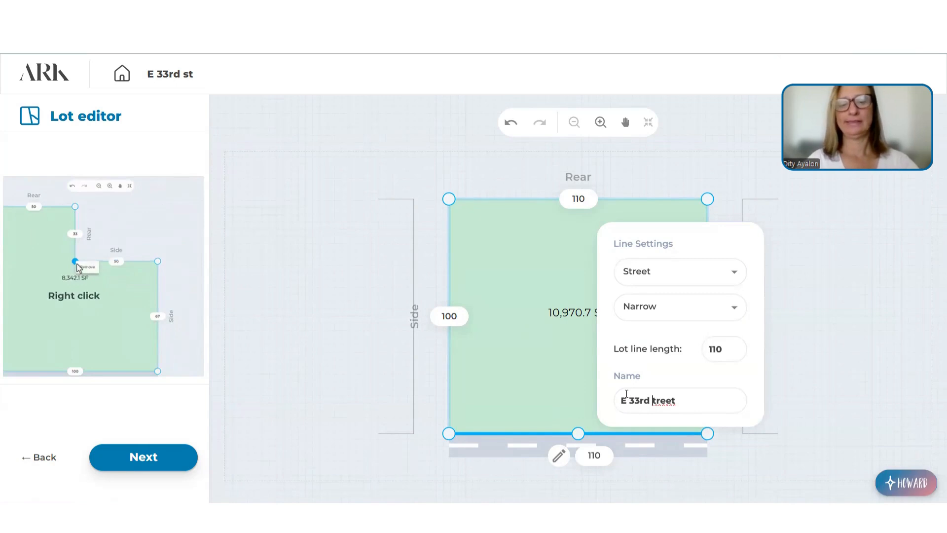
{"action": "type", "text": "S"}
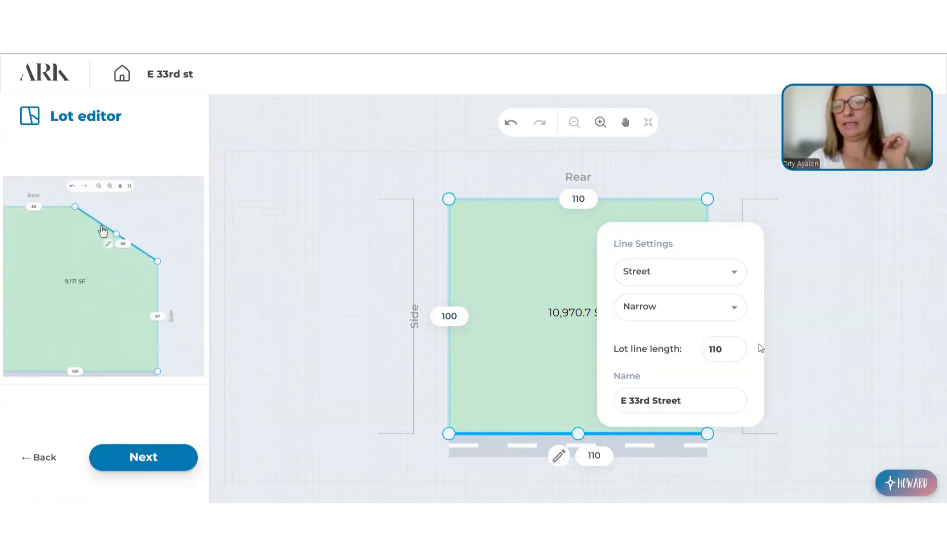
{"action": "left_click", "coordinate": [794, 345]}
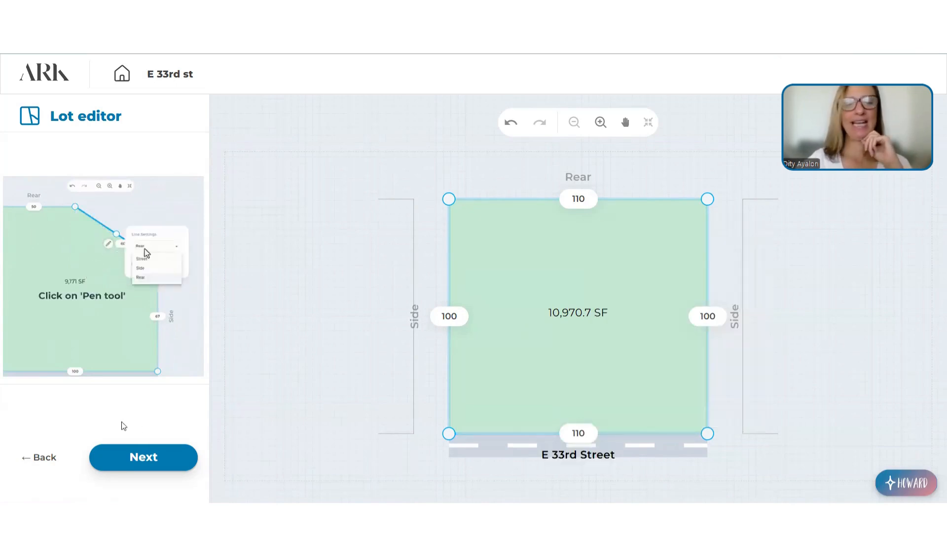
{"action": "left_click", "coordinate": [143, 459]}
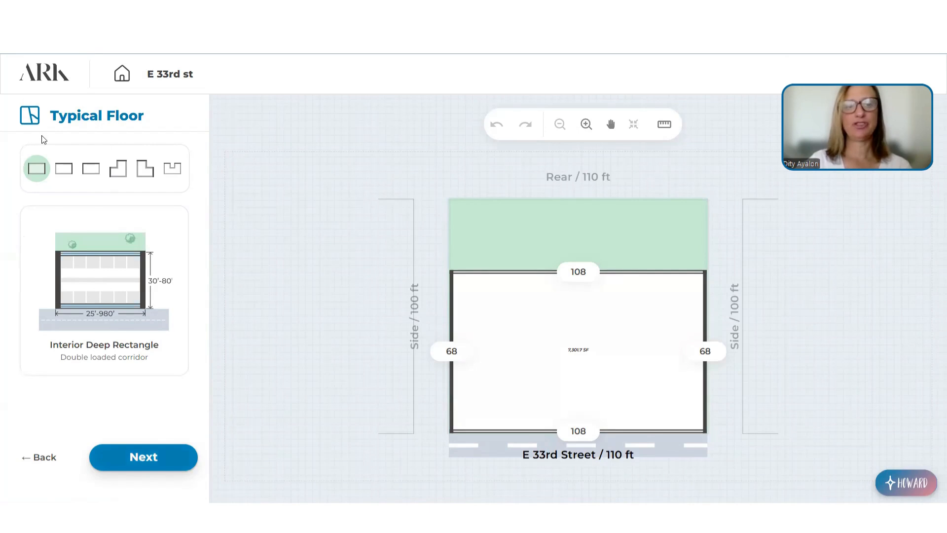
- Preview the Left Corner Rectangle, Right Corner Rectangle and Right Corner L-Shape footprints, and return to Interior Deep Rectangle
{"action": "left_click", "coordinate": [118, 168]}
{"action": "left_click", "coordinate": [78, 172]}
{"action": "left_click", "coordinate": [62, 174]}
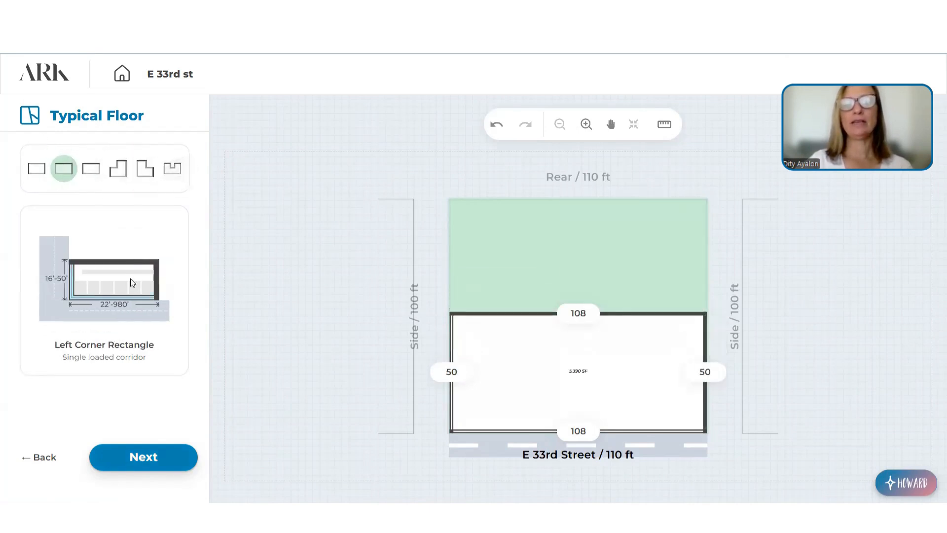
{"action": "left_click", "coordinate": [92, 170]}
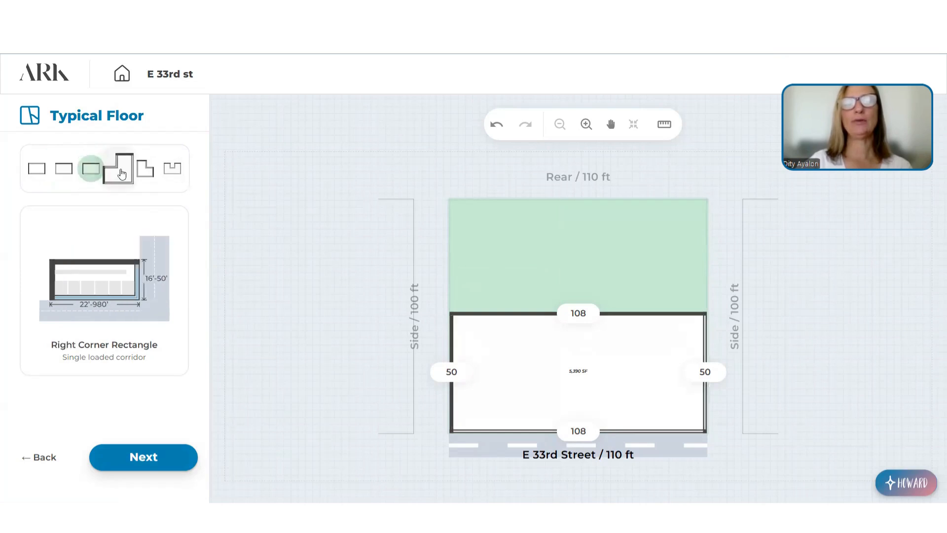
{"action": "left_click", "coordinate": [118, 168]}
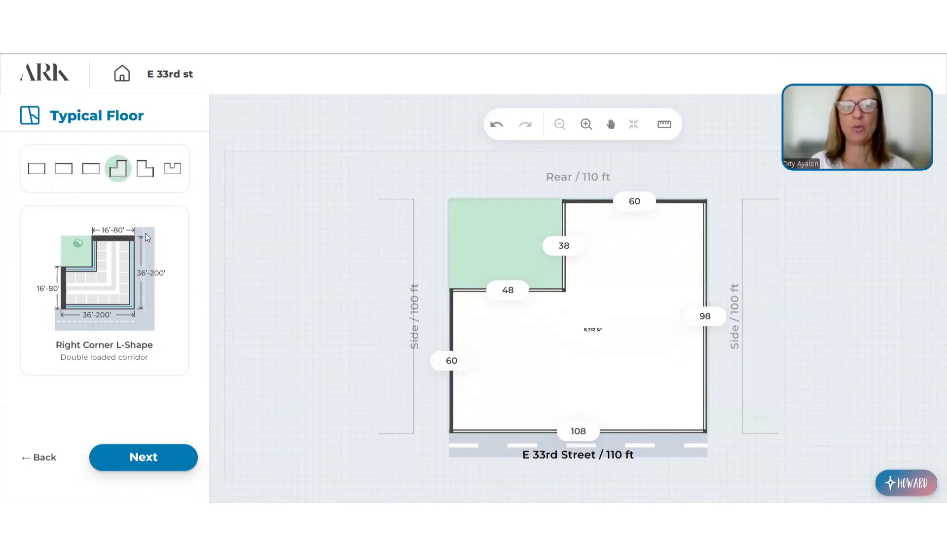
{"action": "left_click", "coordinate": [30, 172]}
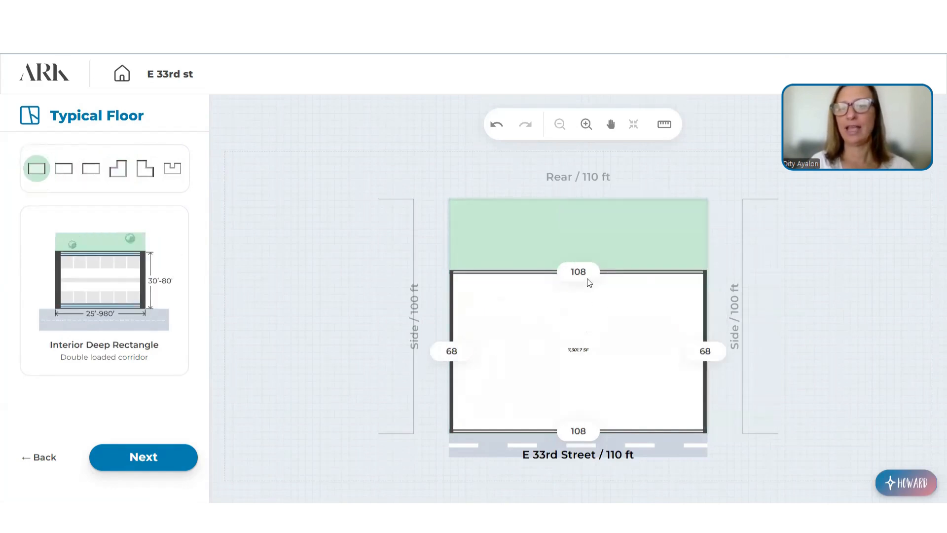
- Set the typical floor's width to 91 ft and move the footprint against the lot's right side line
{"action": "left_click_drag", "start_coordinate": [586, 272], "coordinate": [567, 270]}
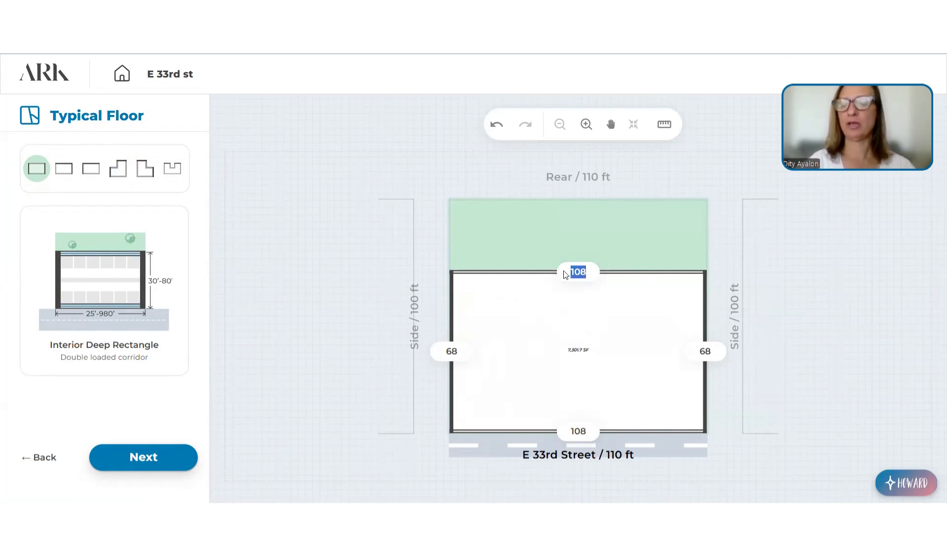
{"action": "type", "text": "0"}
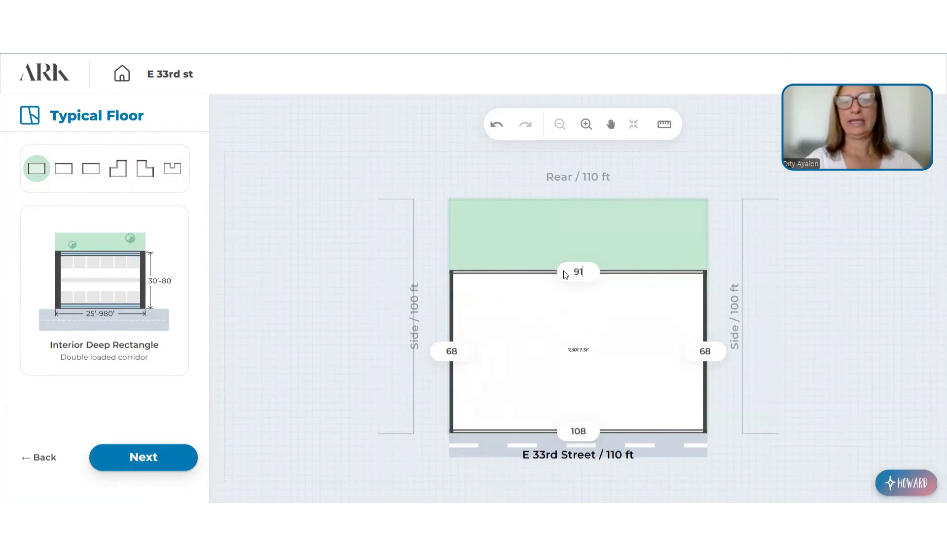
{"action": "type", "text": "1"}
{"action": "key", "text": "Return"}
{"action": "left_click_drag", "start_coordinate": [528, 336], "coordinate": [568, 337]}
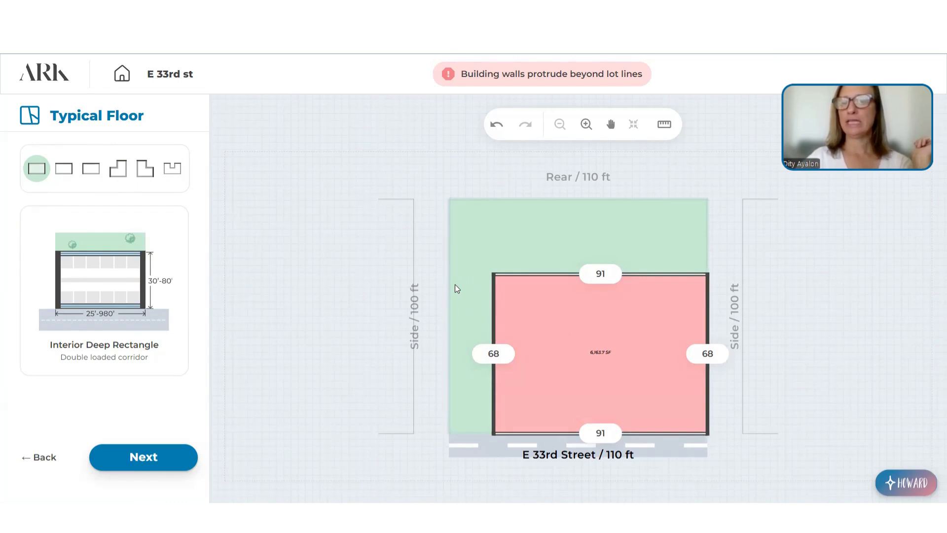
- Set the typical floor's depth to 66 ft and continue to the typical floor selection
{"action": "double_click", "coordinate": [493, 353]}
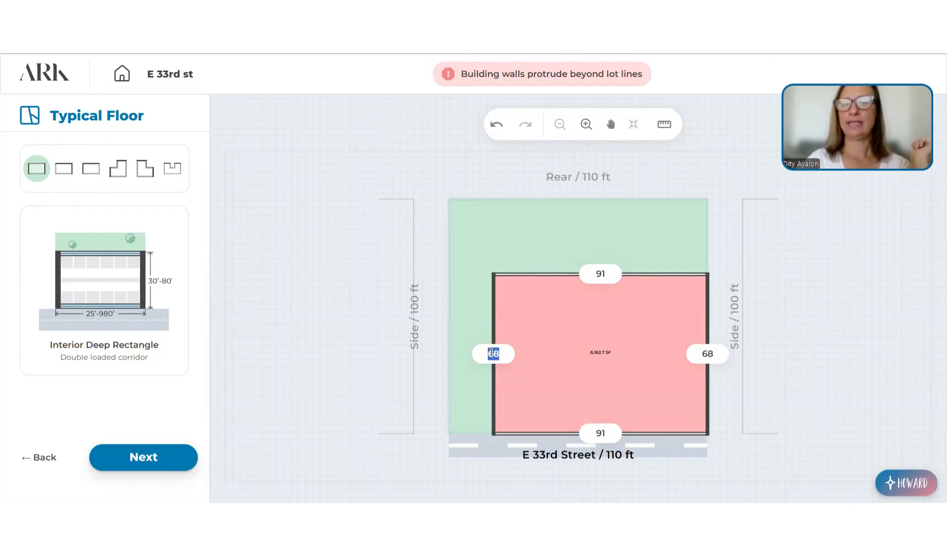
{"action": "type", "text": "6"}
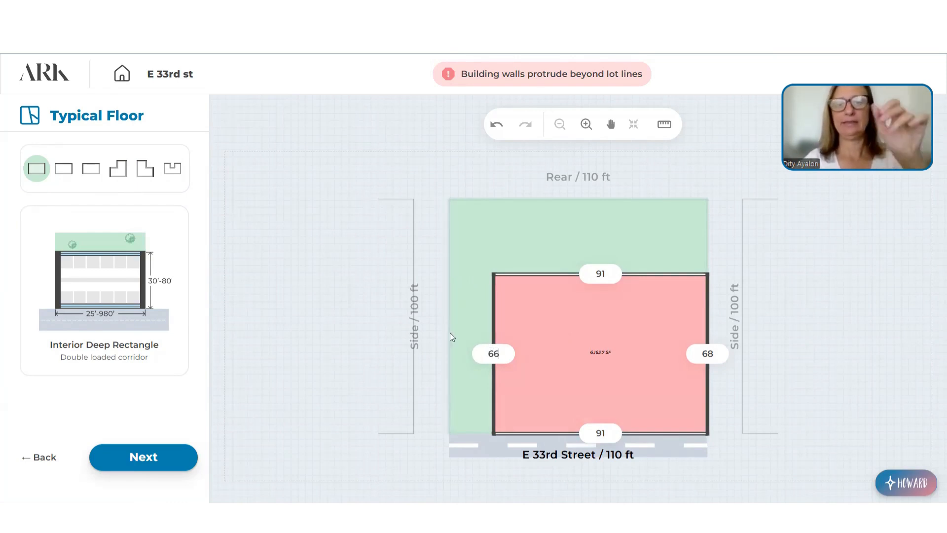
{"action": "key", "text": "Return"}
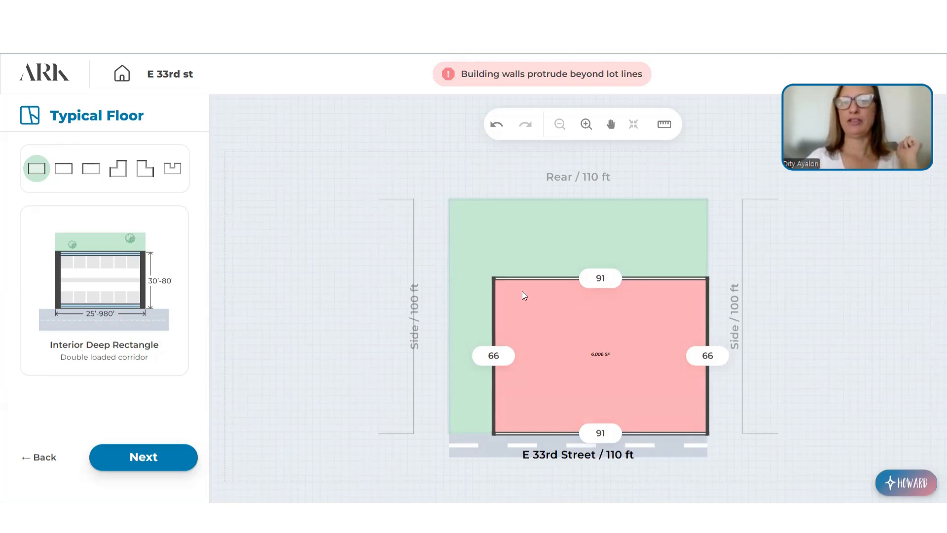
{"action": "left_click", "coordinate": [142, 461]}
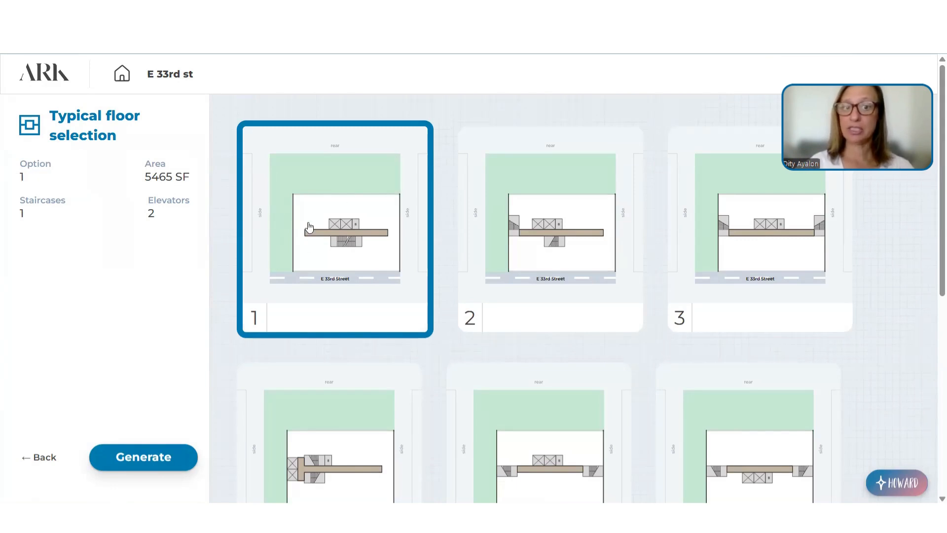
- Load more typical floor options and compare their core, staircase and elevator layouts
{"action": "scroll", "coordinate": [388, 292], "scroll_direction": "down", "scroll_amount": 1}
{"action": "scroll", "coordinate": [390, 294], "scroll_direction": "down", "scroll_amount": 7}
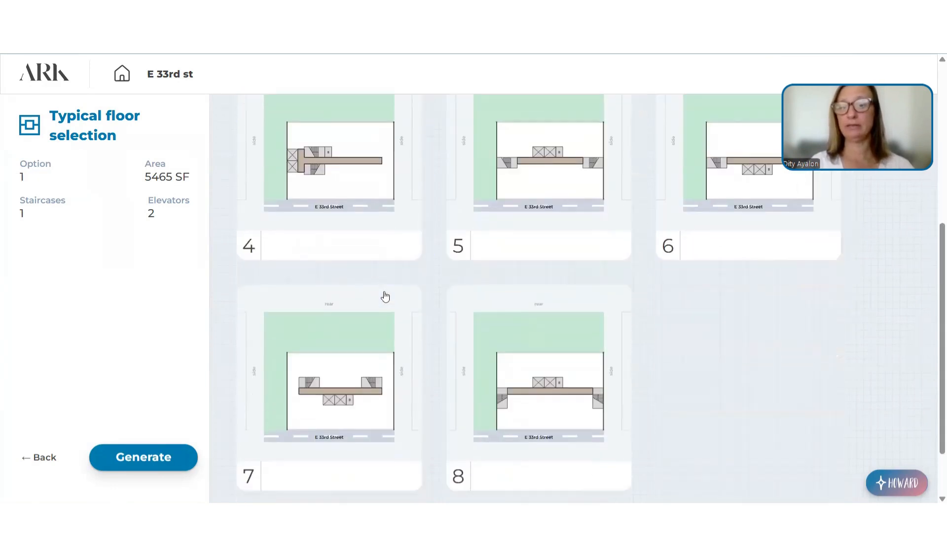
{"action": "left_click", "coordinate": [572, 460]}
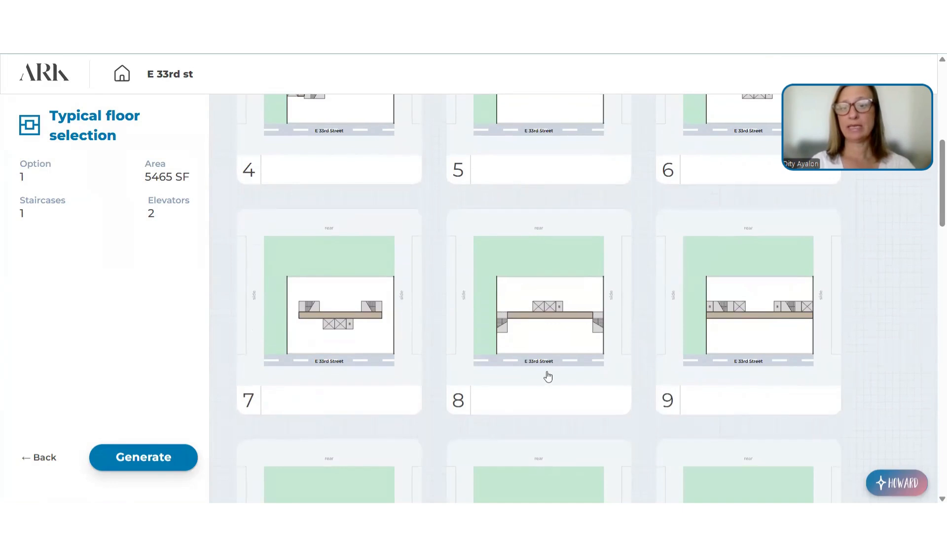
{"action": "scroll", "coordinate": [545, 375], "scroll_direction": "down", "scroll_amount": 6}
{"action": "scroll", "coordinate": [542, 375], "scroll_direction": "down", "scroll_amount": 17}
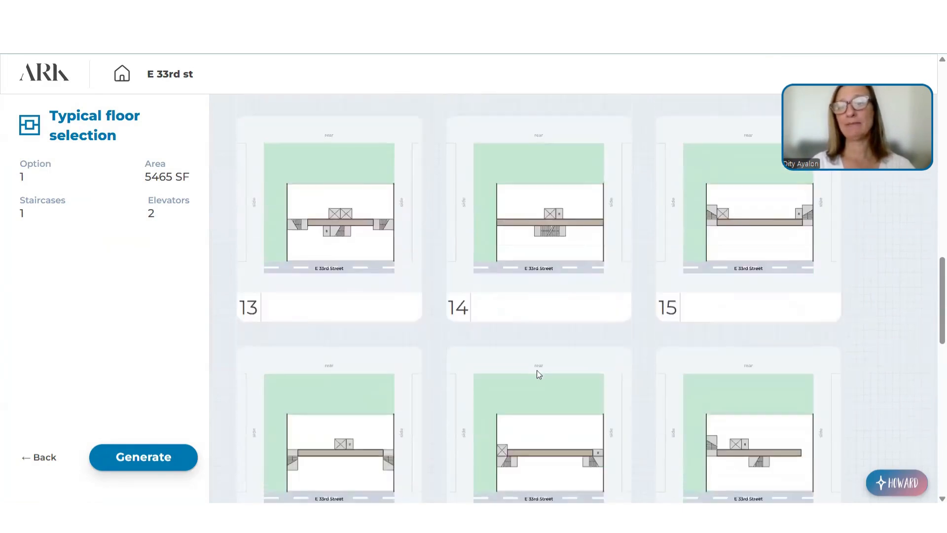
{"action": "scroll", "coordinate": [535, 382], "scroll_direction": "down", "scroll_amount": 3}
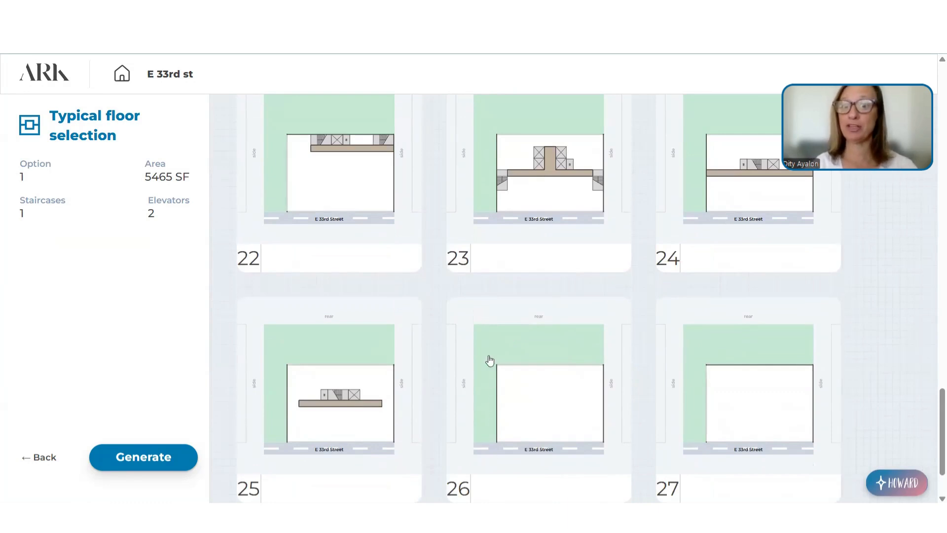
{"action": "scroll", "coordinate": [495, 377], "scroll_direction": "up", "scroll_amount": 14}
{"action": "scroll", "coordinate": [492, 377], "scroll_direction": "up", "scroll_amount": 16}
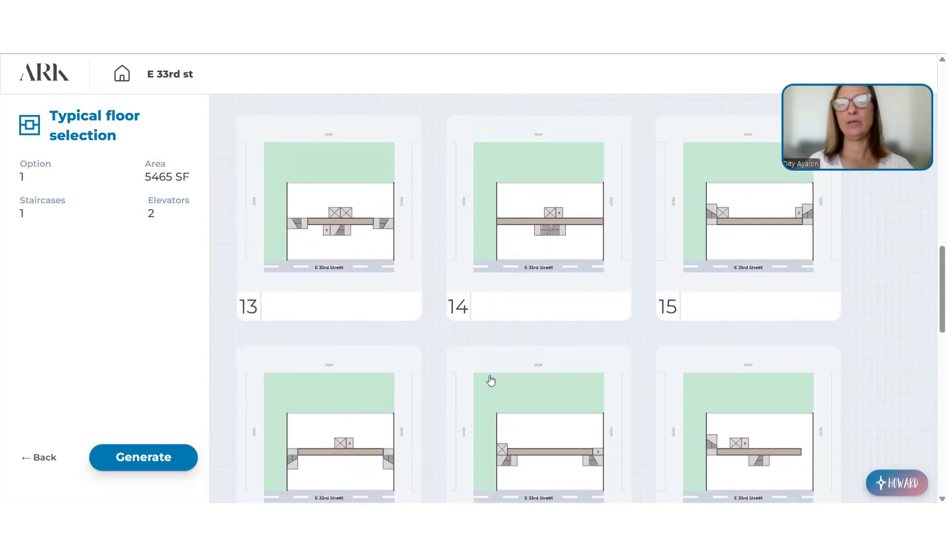
{"action": "scroll", "coordinate": [489, 380], "scroll_direction": "up", "scroll_amount": 4}
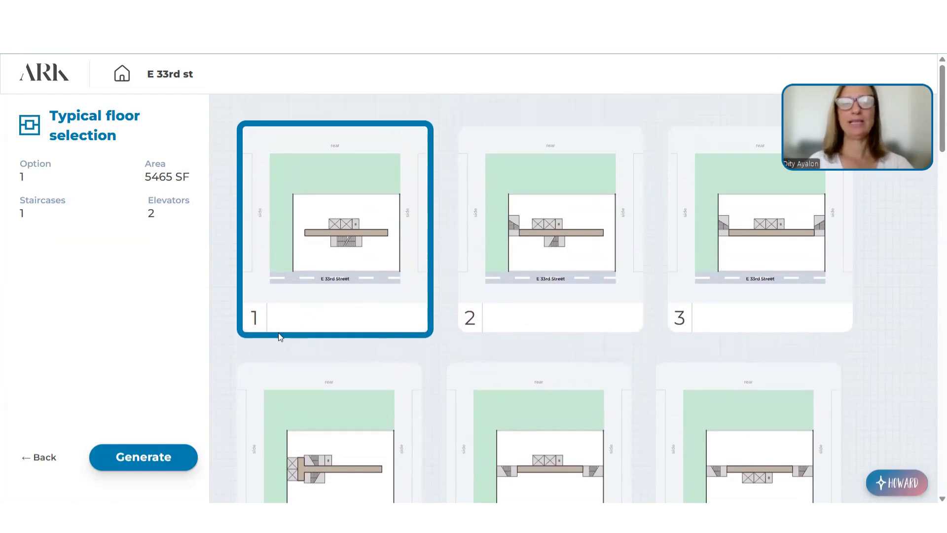
- Generate the building section from option 1 and open its typical floor for editing
{"action": "left_click", "coordinate": [152, 459]}
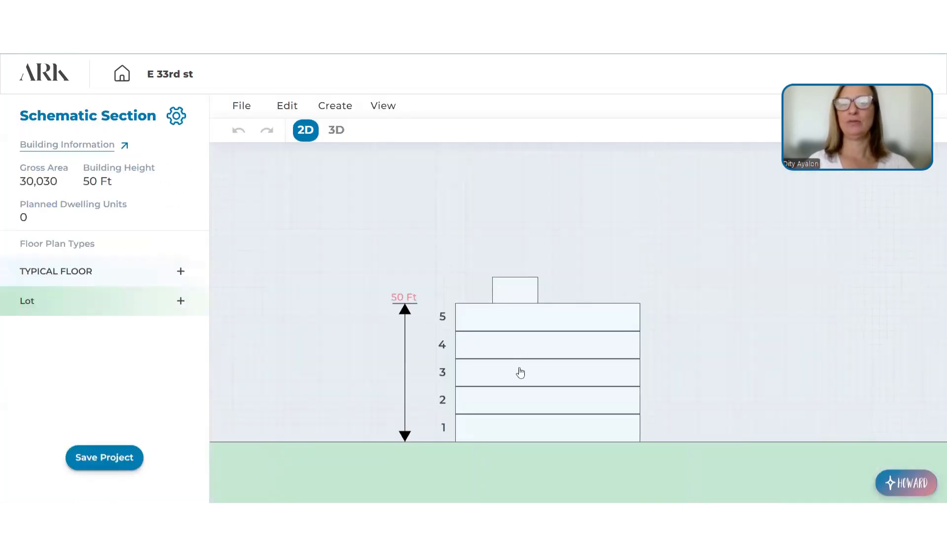
{"action": "left_click", "coordinate": [516, 374]}
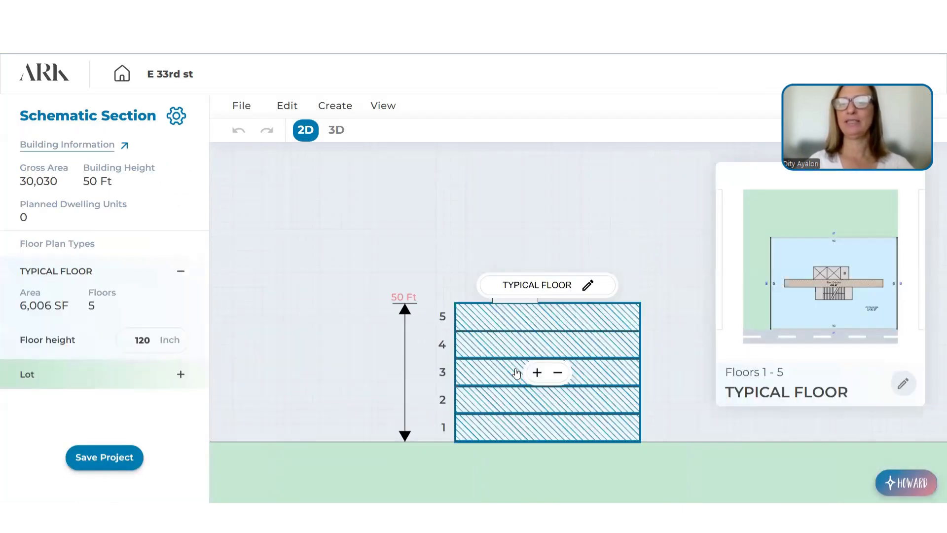
{"action": "left_click", "coordinate": [903, 385]}
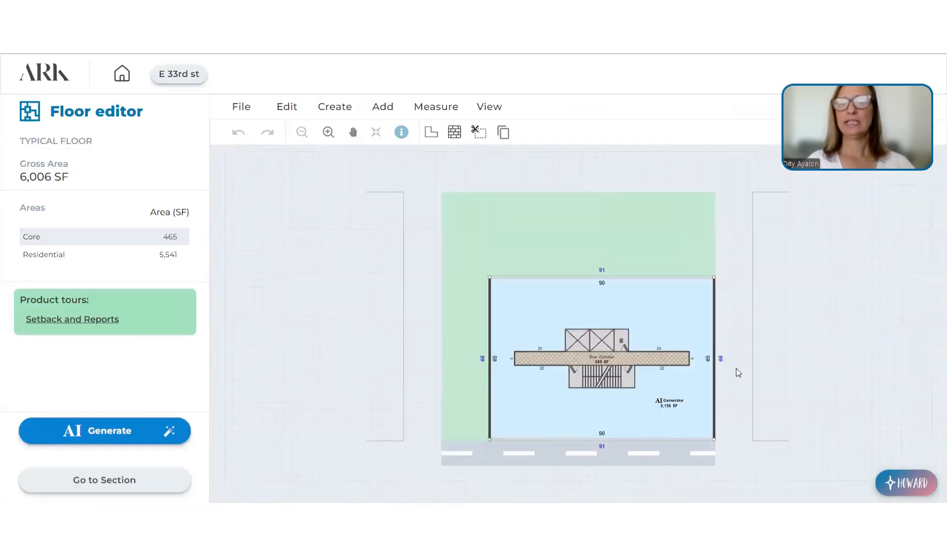
- Swap the core sides: place both elevators on the street side of the corridor and the staircase on the rear side beside the trash room
{"action": "left_click", "coordinate": [579, 341]}
{"action": "left_click_drag", "start_coordinate": [579, 340], "coordinate": [541, 368]}
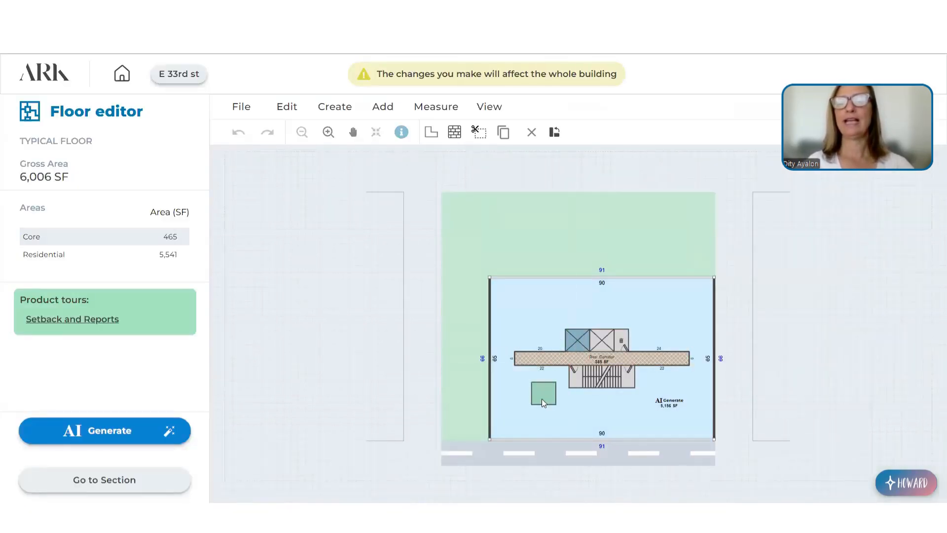
{"action": "left_click_drag", "start_coordinate": [542, 402], "coordinate": [542, 401]}
{"action": "left_click_drag", "start_coordinate": [600, 345], "coordinate": [567, 401]}
{"action": "left_click_drag", "start_coordinate": [614, 371], "coordinate": [590, 337]}
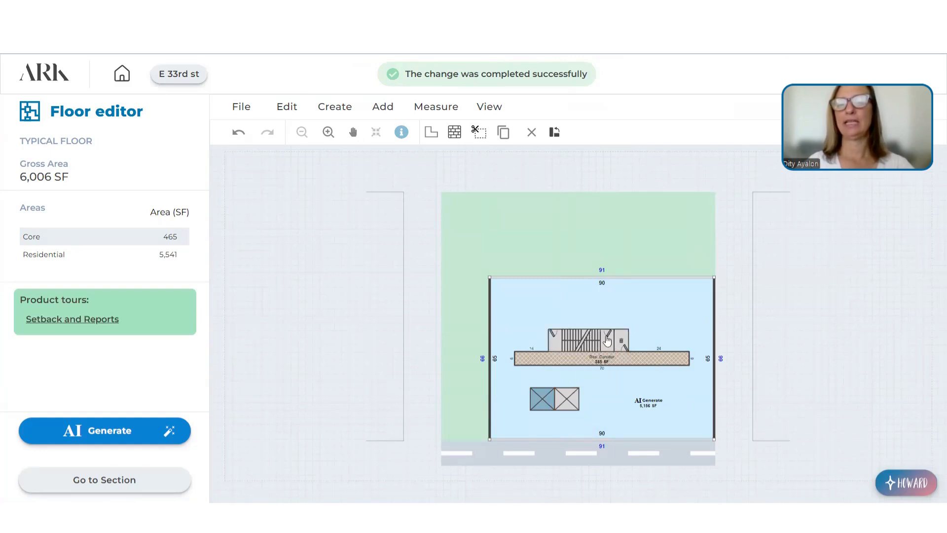
- Move both staircase doors onto the wall facing the corridor
{"action": "scroll", "coordinate": [607, 343], "scroll_direction": "up", "scroll_amount": 3}
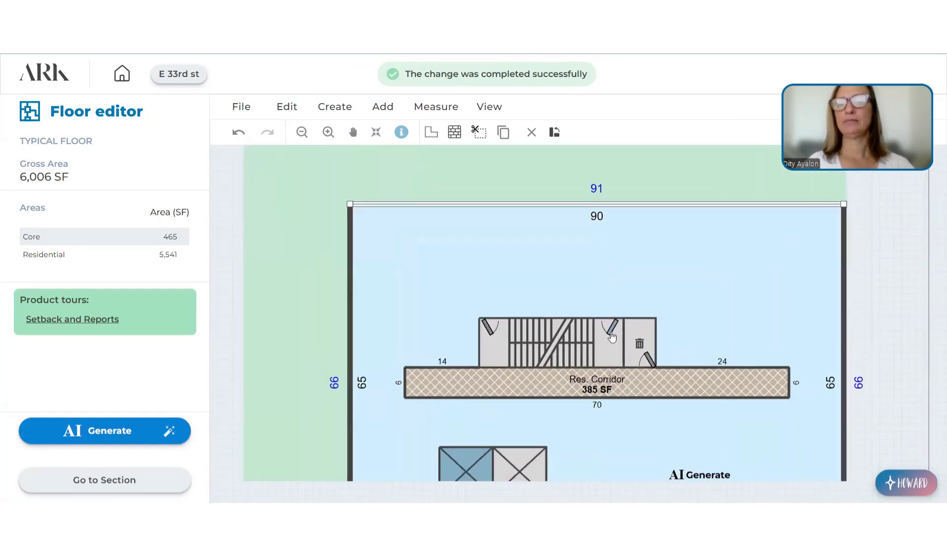
{"action": "left_click", "coordinate": [615, 368]}
{"action": "left_click", "coordinate": [492, 333]}
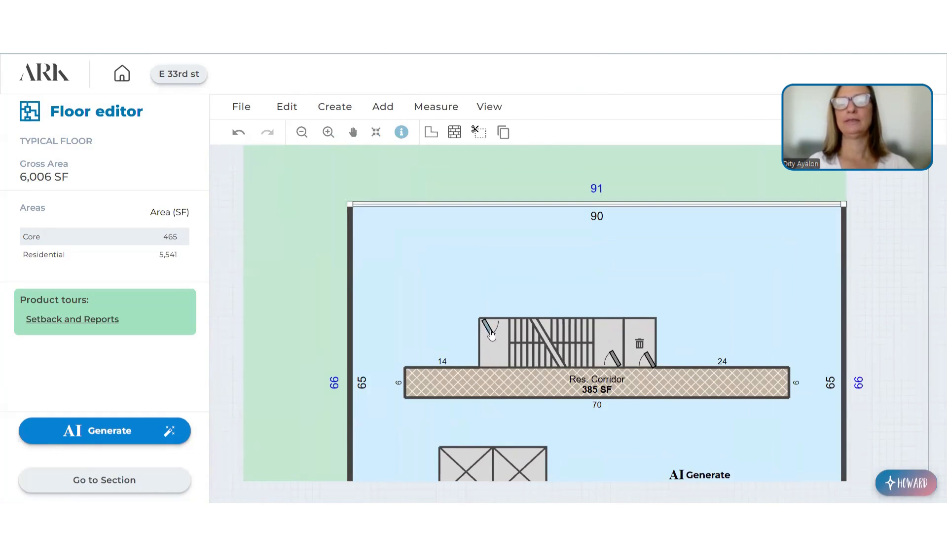
{"action": "left_click", "coordinate": [491, 365]}
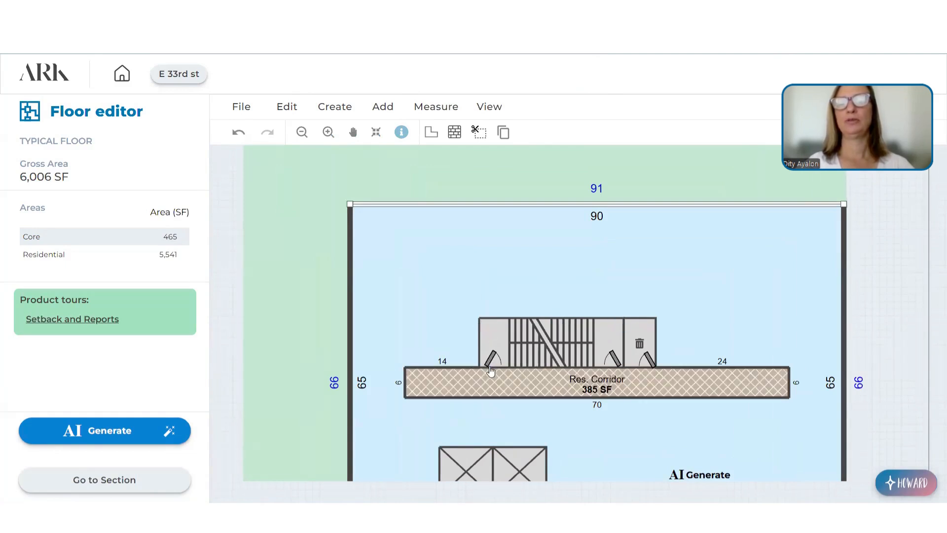
- Place the two elevators side by side against the corridor's street-side edge, aligned with the start of the staircase
{"action": "scroll", "coordinate": [500, 357], "scroll_direction": "down", "scroll_amount": 3}
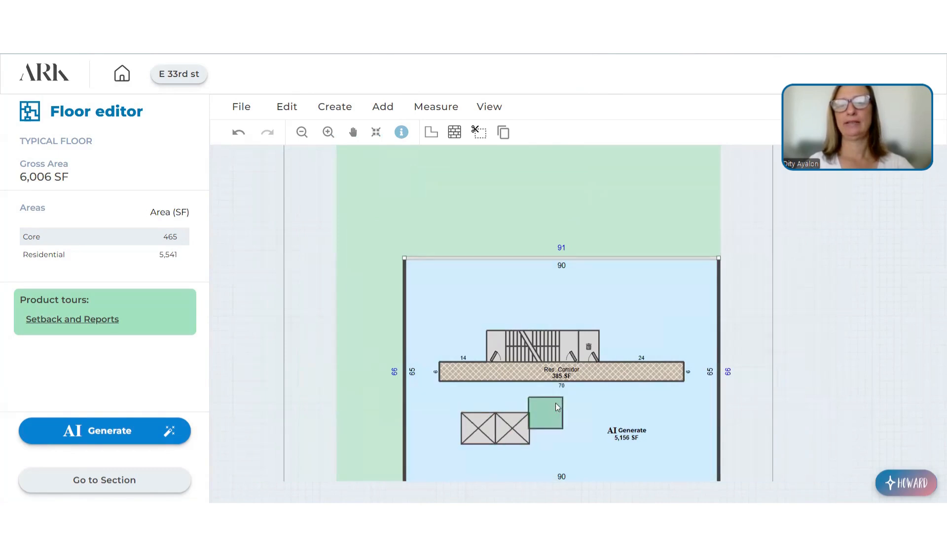
{"action": "left_click_drag", "start_coordinate": [558, 397], "coordinate": [556, 395]}
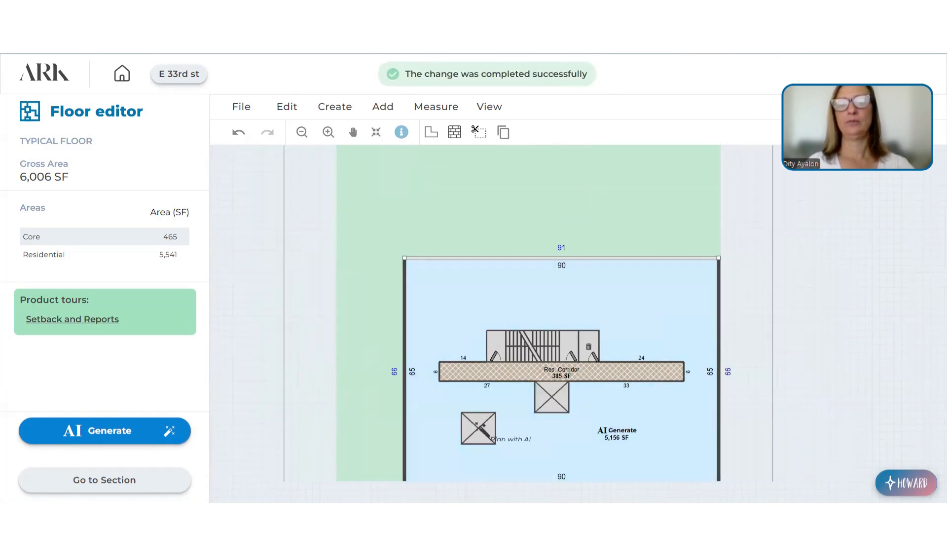
{"action": "left_click_drag", "start_coordinate": [491, 396], "coordinate": [533, 399]}
{"action": "scroll", "coordinate": [535, 395], "scroll_direction": "down", "scroll_amount": 3}
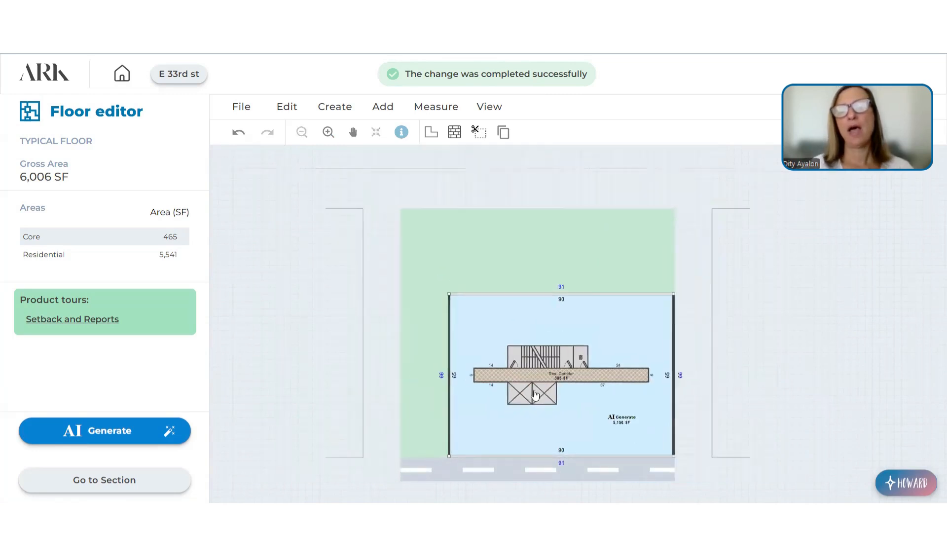
- Add a 33 ft dimension from the street facade up into the corridor near its left end
{"action": "scroll", "coordinate": [537, 404], "scroll_direction": "up", "scroll_amount": 3}
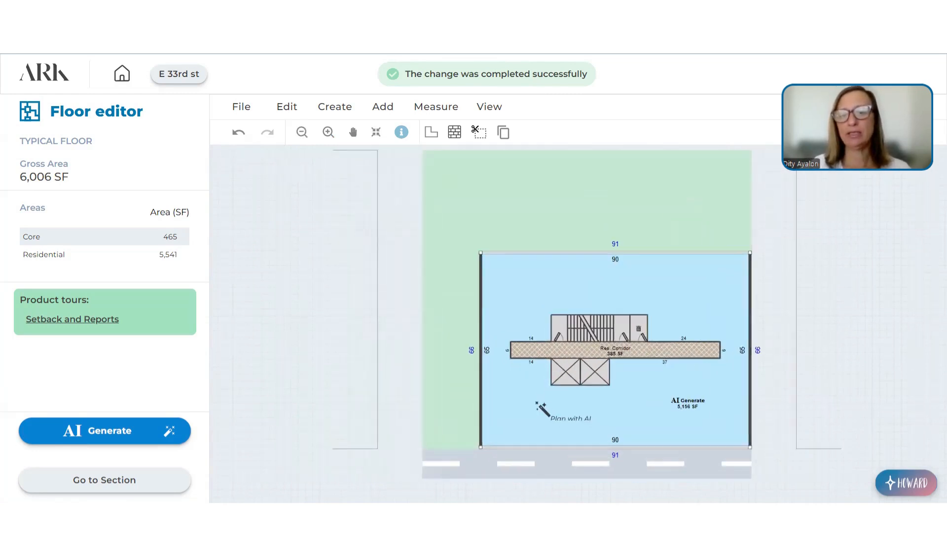
{"action": "scroll", "coordinate": [537, 404], "scroll_direction": "down", "scroll_amount": 2}
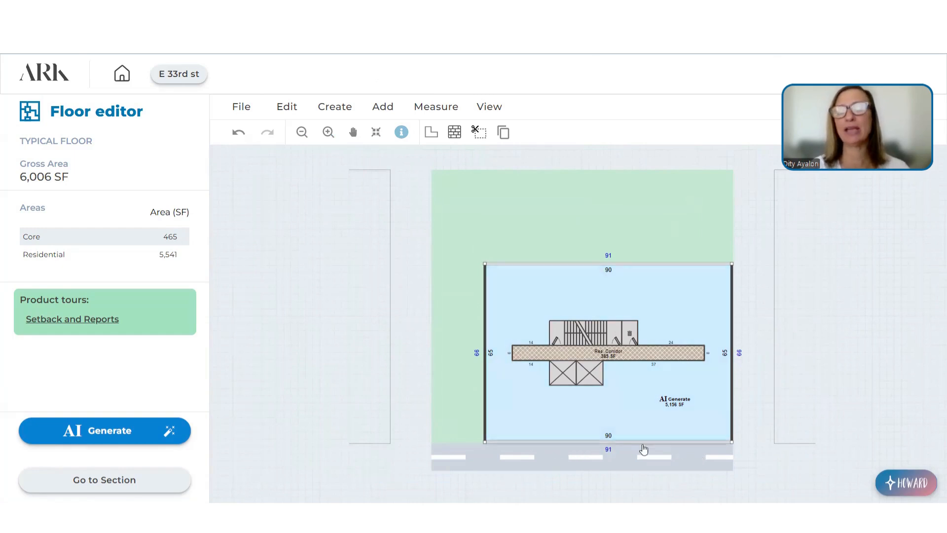
{"action": "left_click", "coordinate": [435, 109]}
{"action": "left_click", "coordinate": [452, 137]}
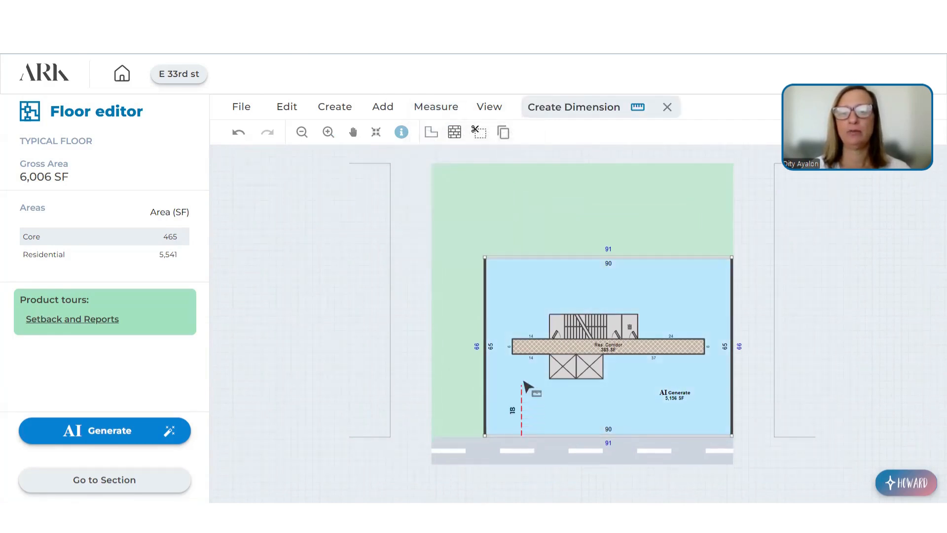
{"action": "left_click", "coordinate": [524, 349]}
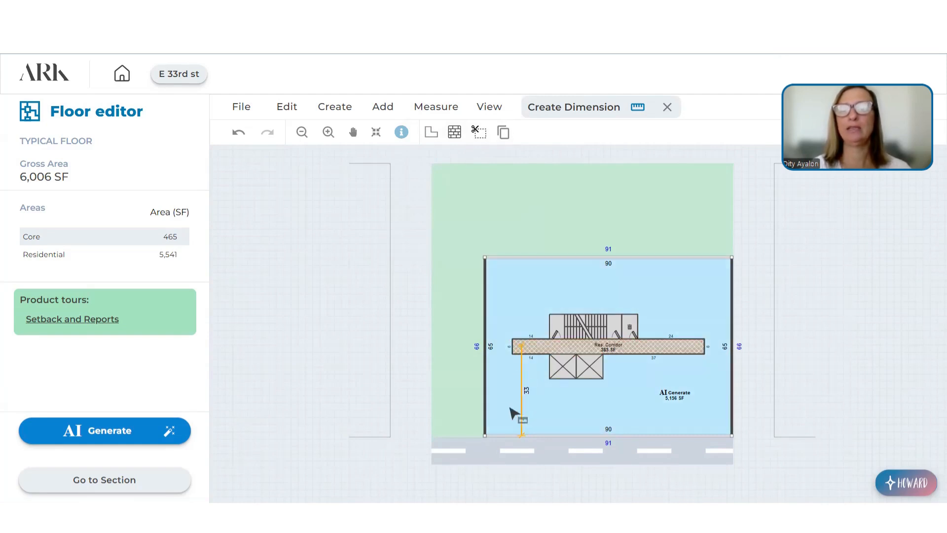
{"action": "left_click", "coordinate": [667, 108]}
- Move the corridor's street-side edge on both sides of the elevators up to the end of the 33 ft dimension
{"action": "scroll", "coordinate": [541, 358], "scroll_direction": "up", "scroll_amount": 3}
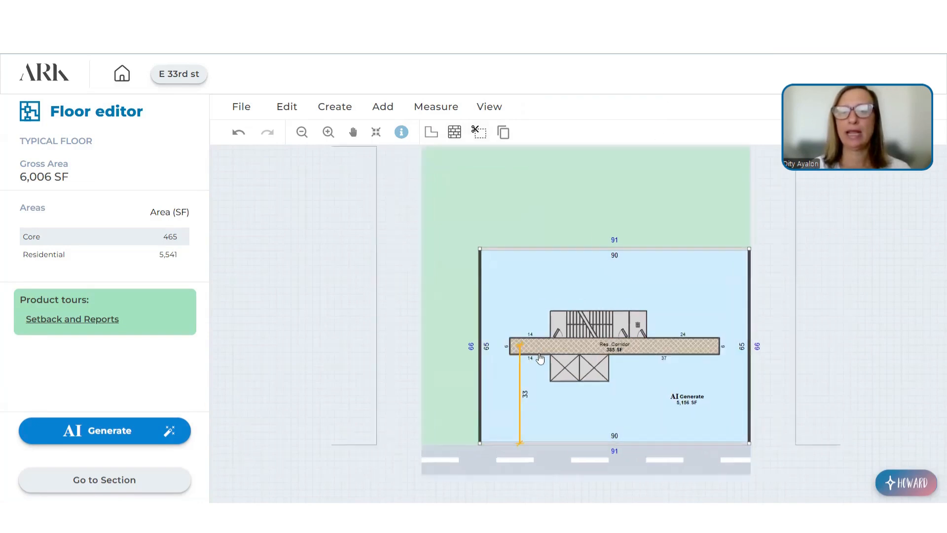
{"action": "scroll", "coordinate": [540, 359], "scroll_direction": "up", "scroll_amount": 1}
{"action": "left_click_drag", "start_coordinate": [540, 354], "coordinate": [538, 337]}
{"action": "left_click_drag", "start_coordinate": [705, 355], "coordinate": [702, 337]}
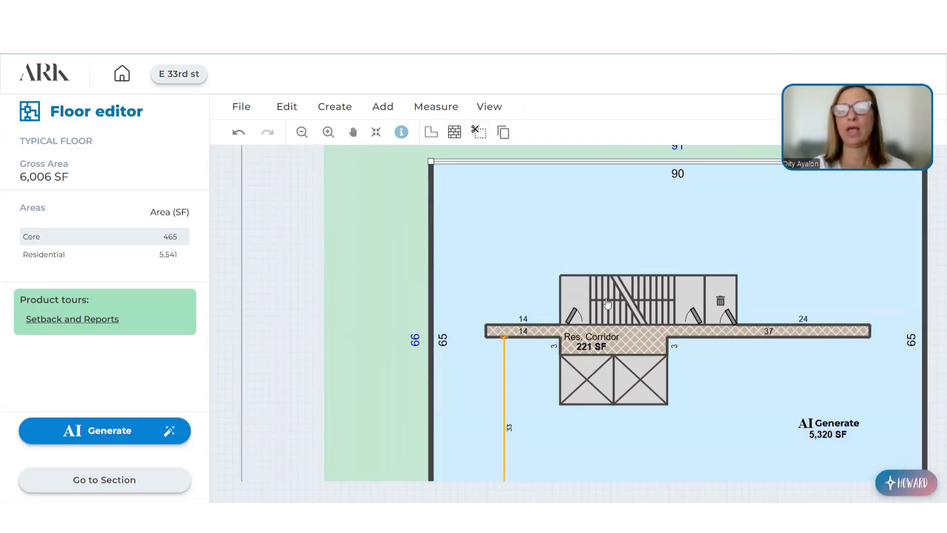
- Shift the staircase, trash room and corridor's rear edge segments about 3 ft toward the rear, making the corridor 6 ft wide
{"action": "left_click_drag", "start_coordinate": [523, 328], "coordinate": [523, 309]}
{"action": "left_click_drag", "start_coordinate": [626, 304], "coordinate": [625, 286]}
{"action": "left_click_drag", "start_coordinate": [721, 302], "coordinate": [723, 286]}
{"action": "left_click_drag", "start_coordinate": [749, 330], "coordinate": [749, 309]}
- Move both elevators up against the corridor's new street-side edge
{"action": "scroll", "coordinate": [694, 332], "scroll_direction": "down", "scroll_amount": 3}
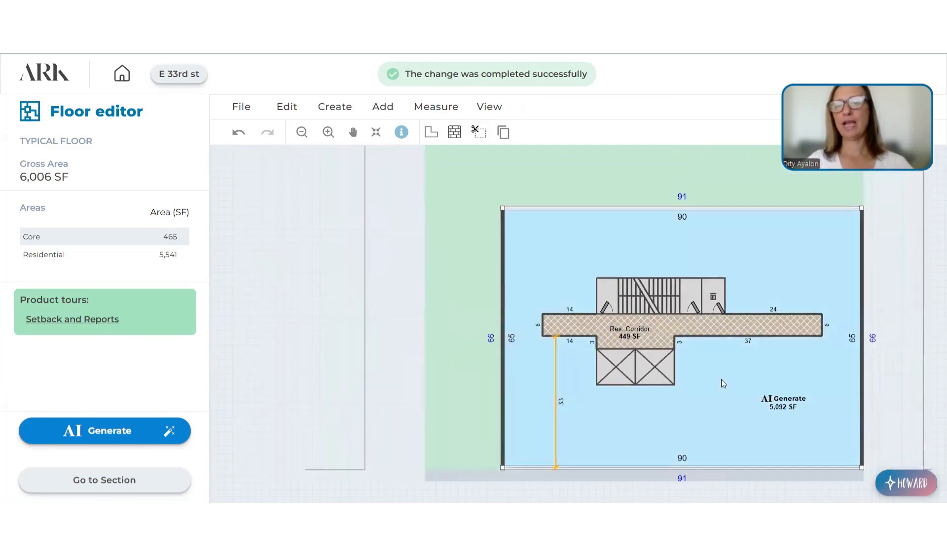
{"action": "scroll", "coordinate": [681, 368], "scroll_direction": "up", "scroll_amount": 3}
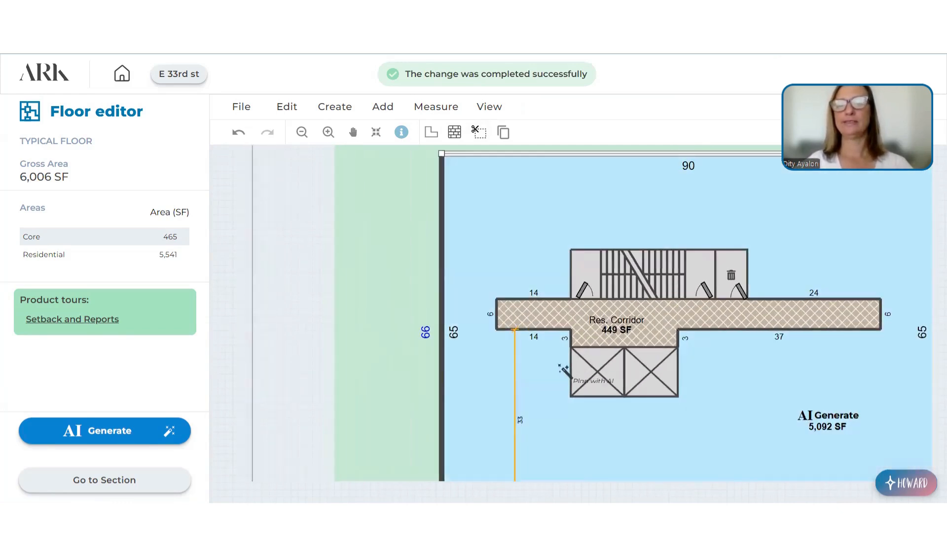
{"action": "left_click_drag", "start_coordinate": [583, 374], "coordinate": [588, 354]}
{"action": "left_click_drag", "start_coordinate": [634, 373], "coordinate": [640, 351]}
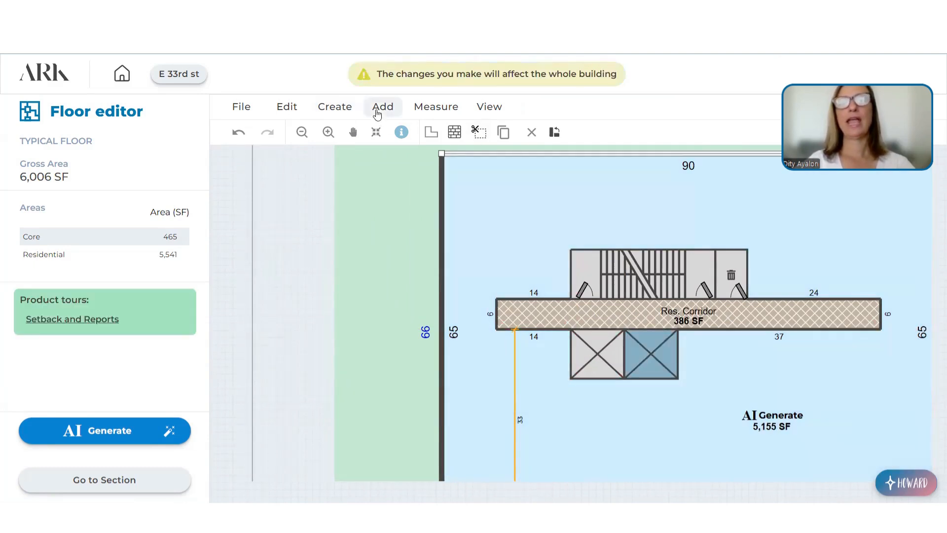
- Try to add an Otis 2Gen P elevator beside the right-hand elevator
{"action": "left_click", "coordinate": [381, 111]}
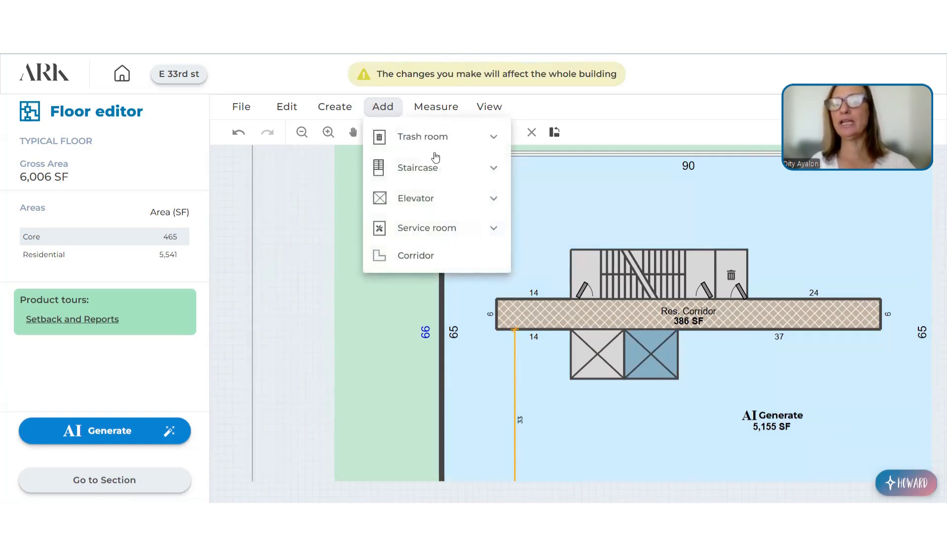
{"action": "left_click", "coordinate": [493, 169]}
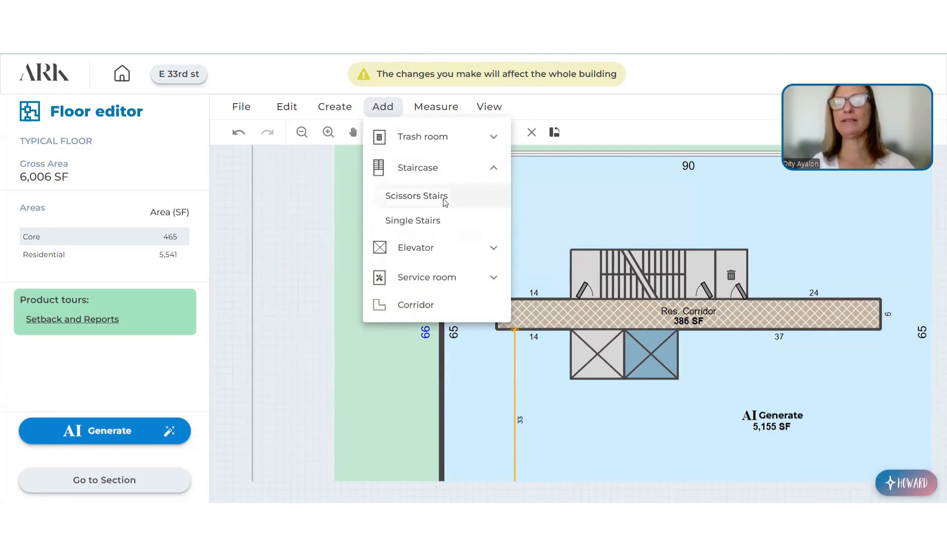
{"action": "left_click", "coordinate": [476, 249]}
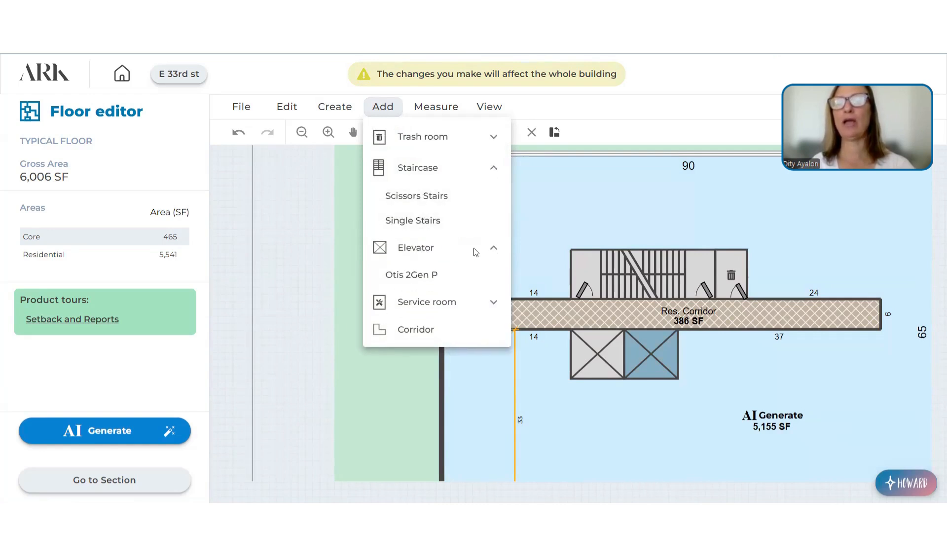
{"action": "left_click", "coordinate": [420, 276]}
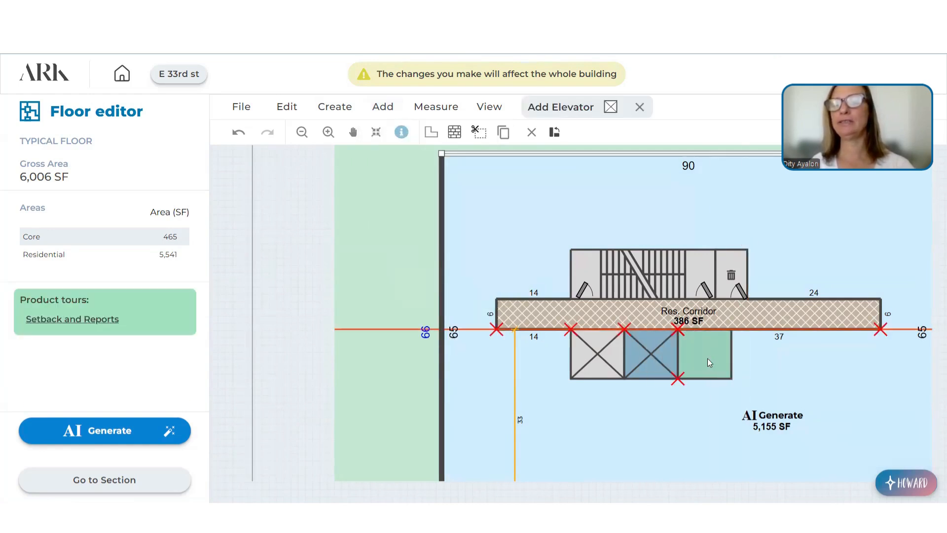
{"action": "left_click", "coordinate": [708, 362]}
{"action": "left_click", "coordinate": [480, 317]}
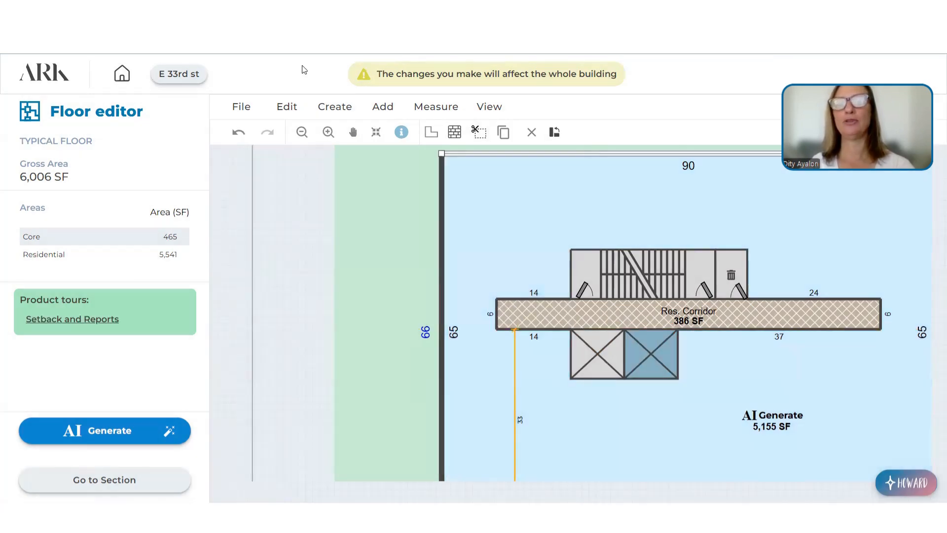
- Add an Otis 2Gen P elevator beside the right-hand elevator, against the corridor, and approve it for the typical floor
{"action": "left_click", "coordinate": [383, 107]}
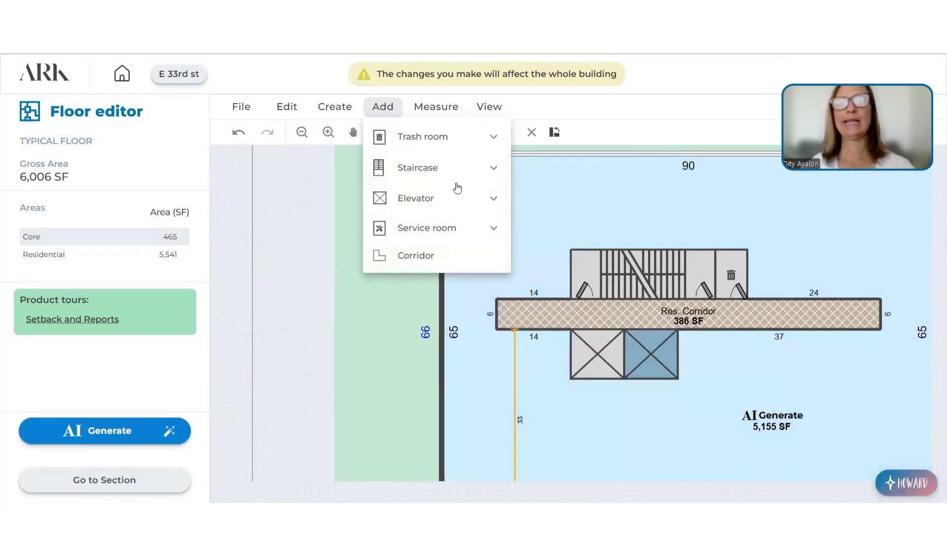
{"action": "left_click", "coordinate": [493, 199]}
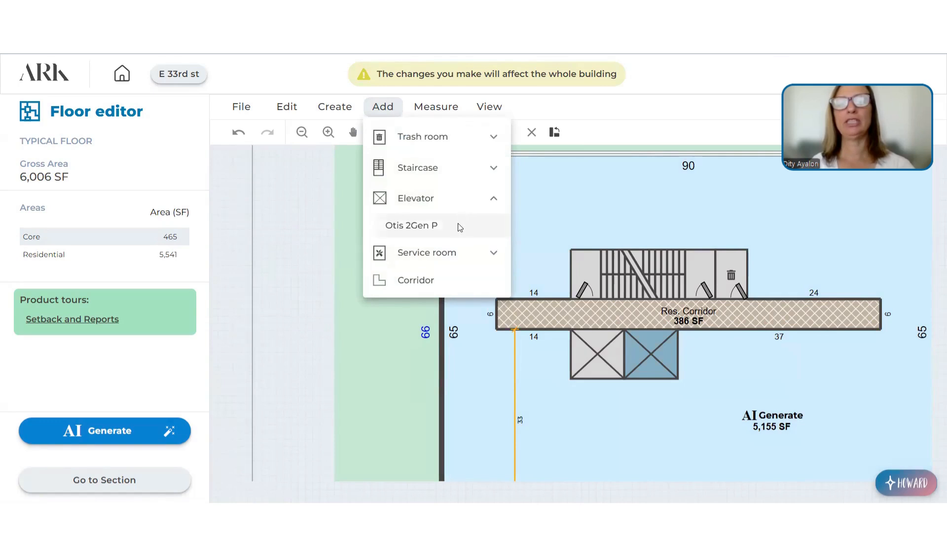
{"action": "left_click", "coordinate": [421, 223]}
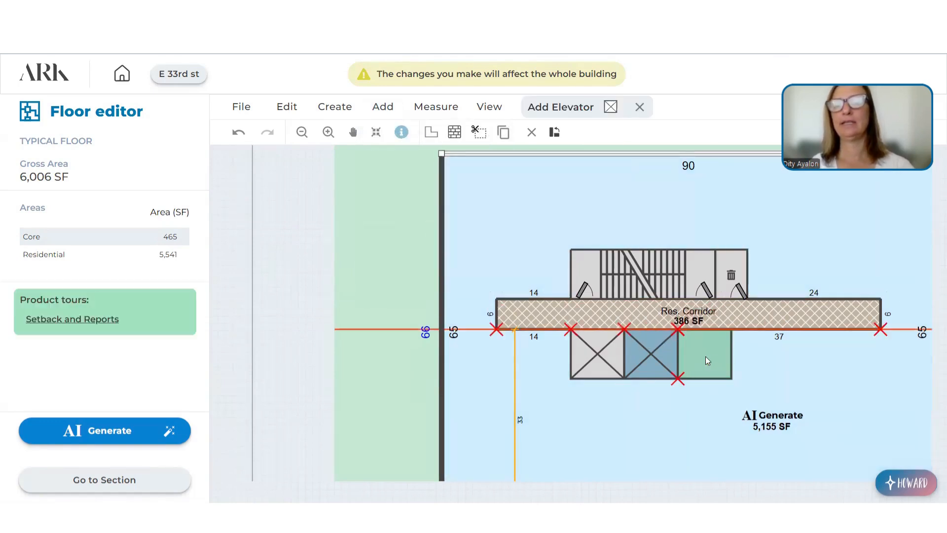
{"action": "left_click", "coordinate": [706, 356]}
{"action": "left_click", "coordinate": [545, 279]}
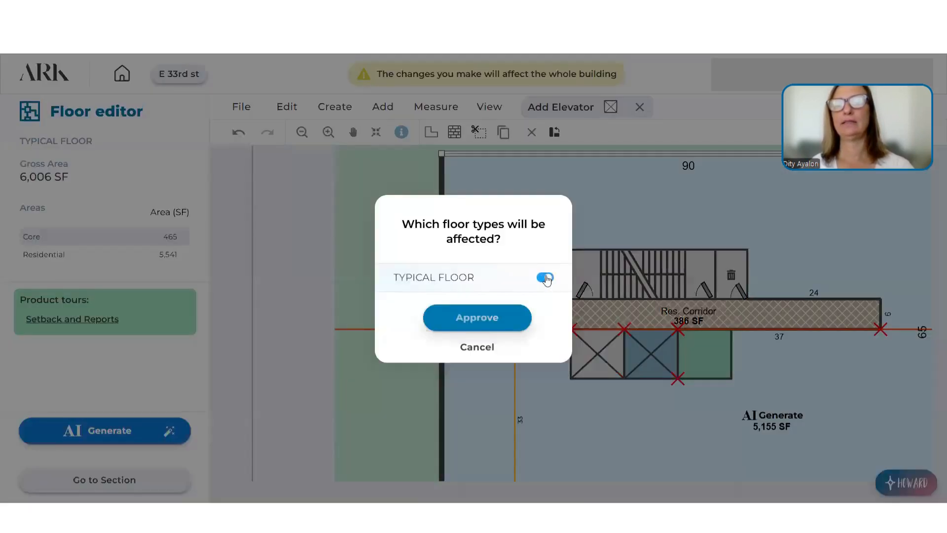
{"action": "left_click", "coordinate": [496, 320]}
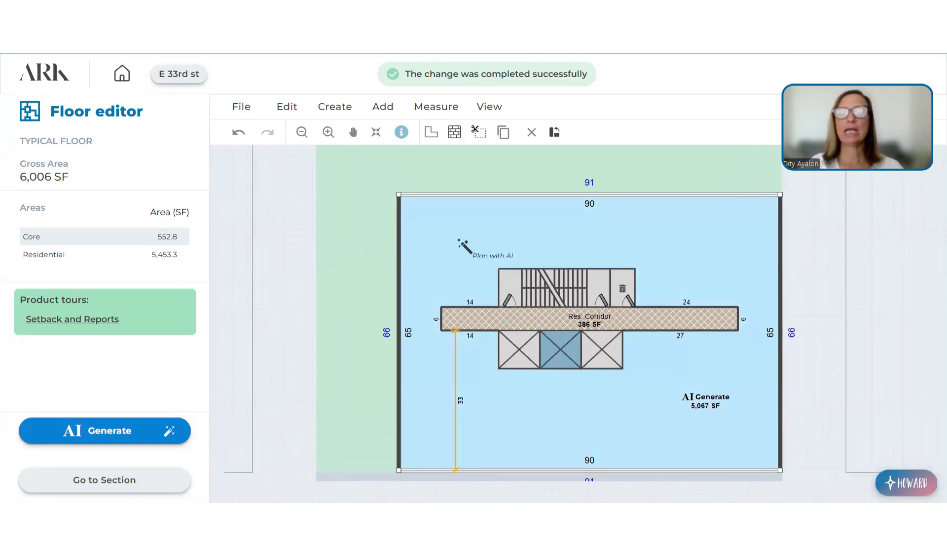
- Start AI planning for the residential area with a unit mix of 20% Studio, 75% 1BR and 5% 3BR
{"action": "left_click", "coordinate": [459, 241]}
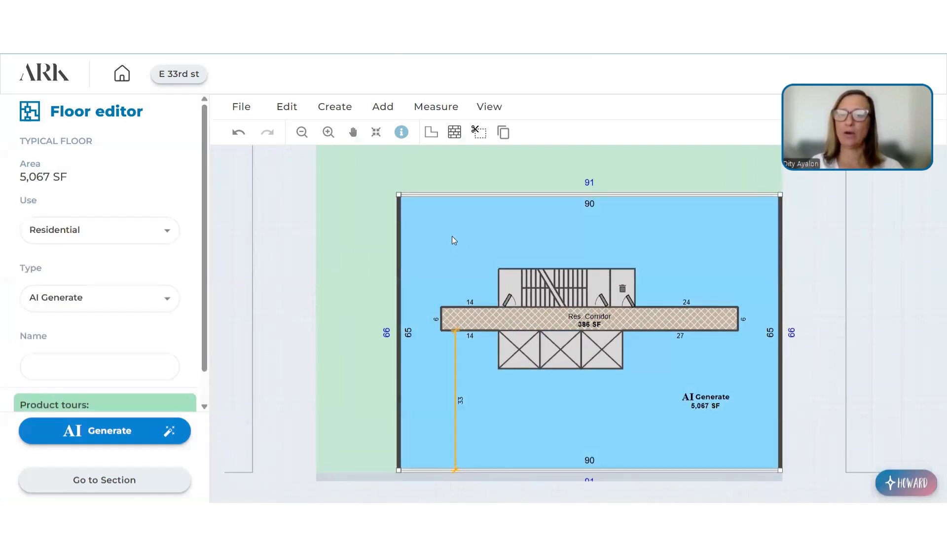
{"action": "left_click", "coordinate": [108, 431]}
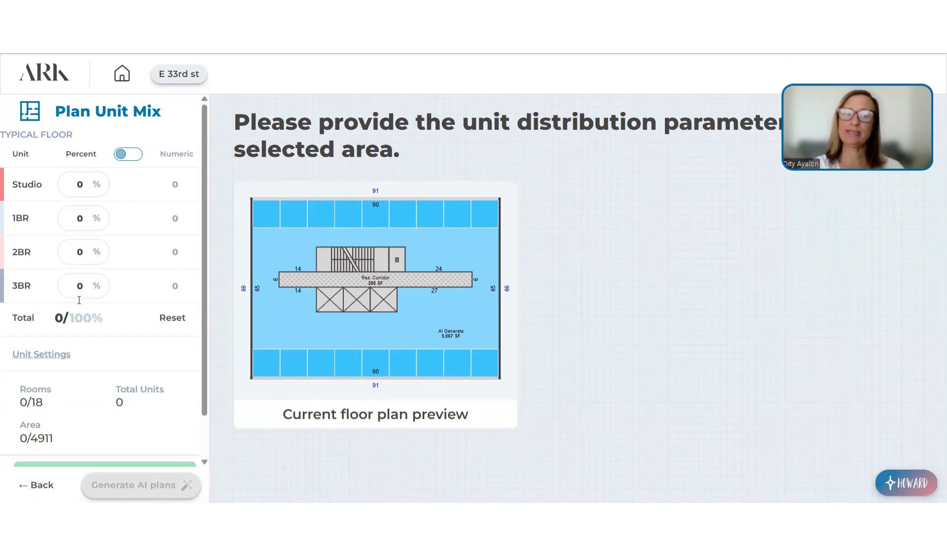
{"action": "left_click", "coordinate": [97, 213]}
{"action": "type", "text": "75"}
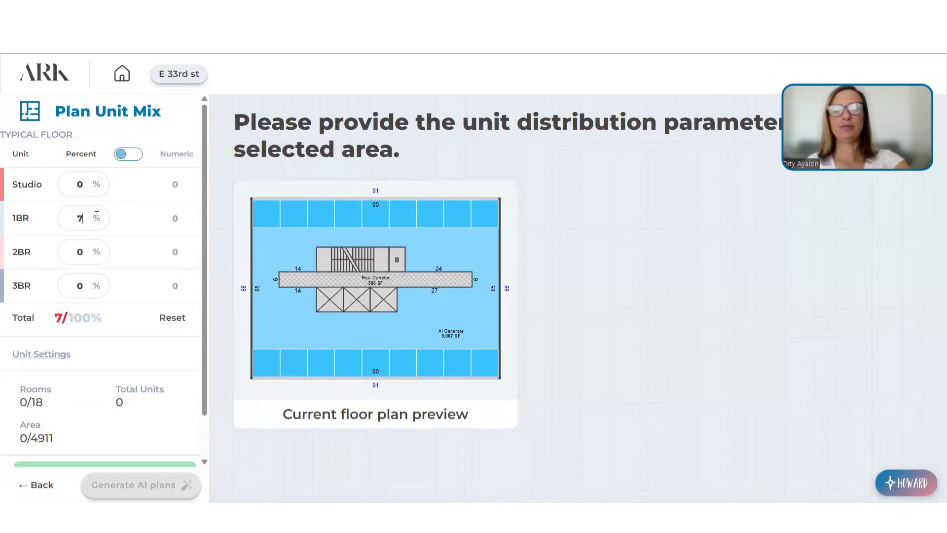
{"action": "double_click", "coordinate": [106, 192]}
{"action": "type", "text": "20"}
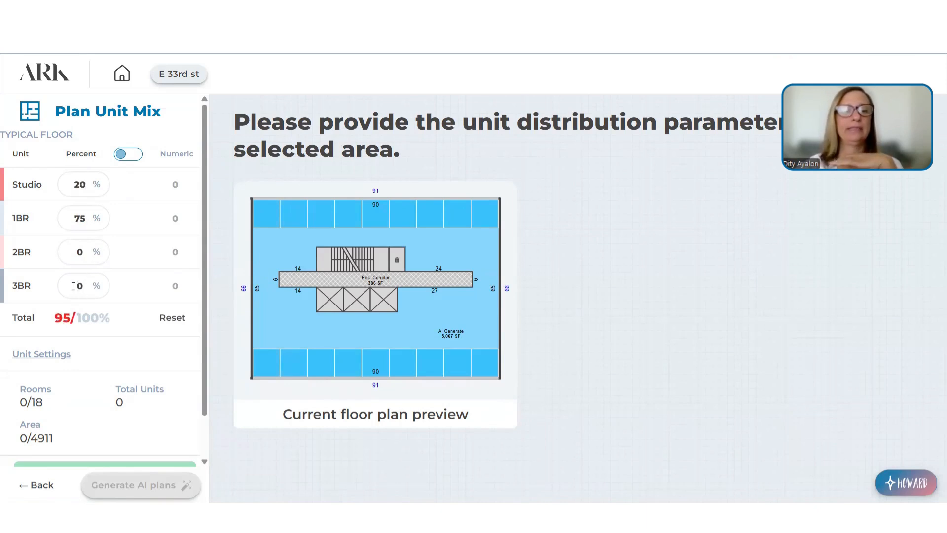
{"action": "type", "text": "5"}
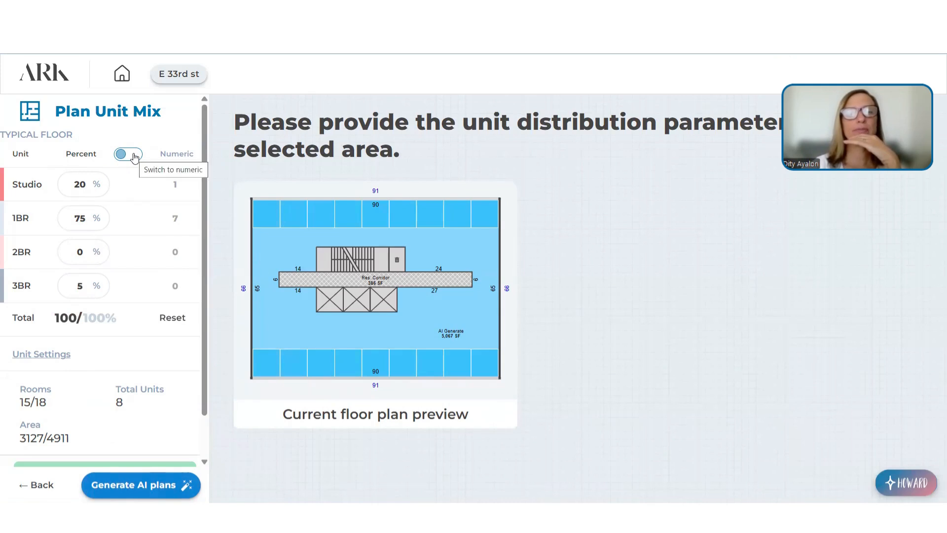
- Switch the unit mix to numeric counts and set 2 Studio, 5 1BR and 1 2BR units
{"action": "left_click", "coordinate": [132, 155]}
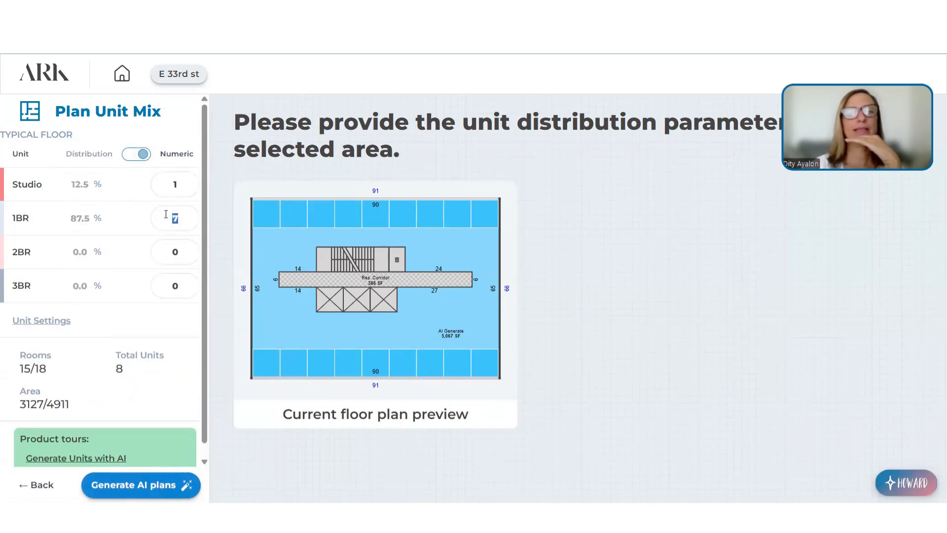
{"action": "key", "text": "BackSpace"}
{"action": "type", "text": "5"}
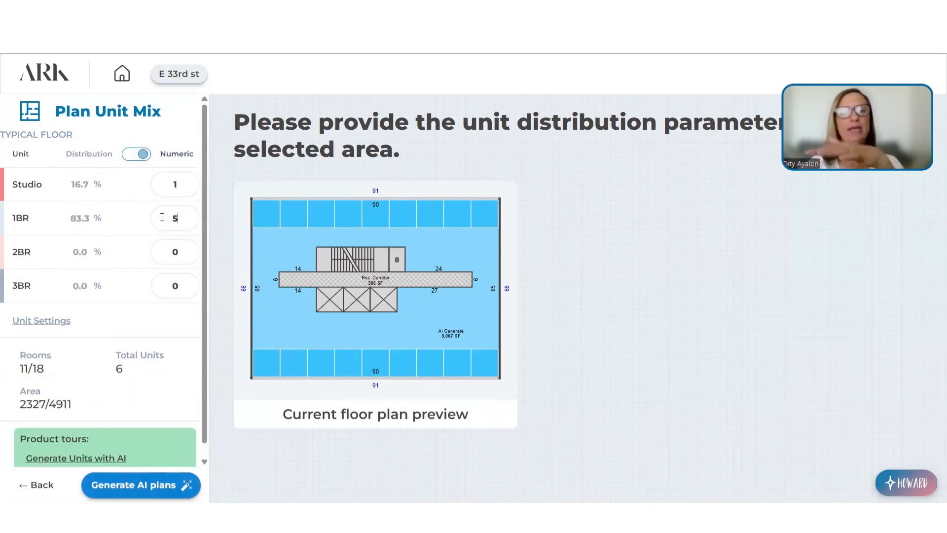
{"action": "left_click", "coordinate": [166, 254]}
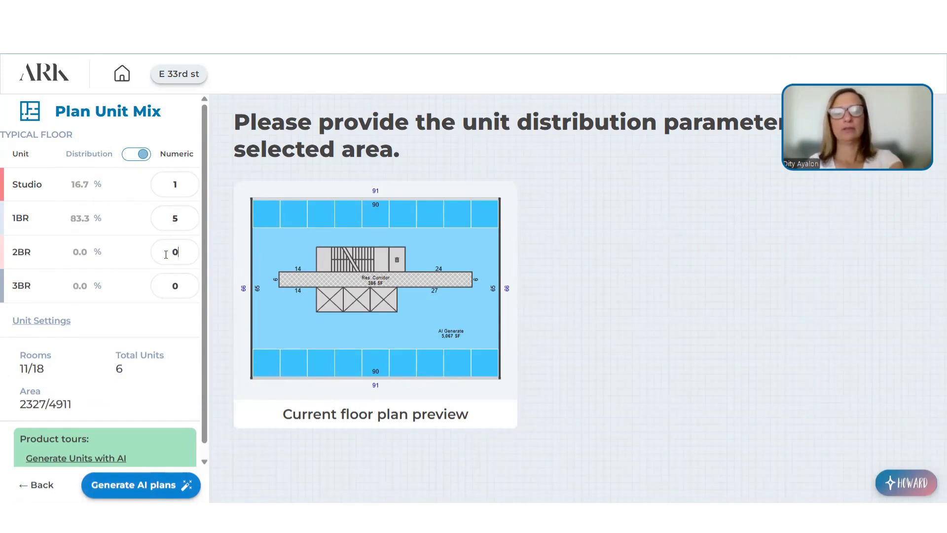
{"action": "type", "text": "1"}
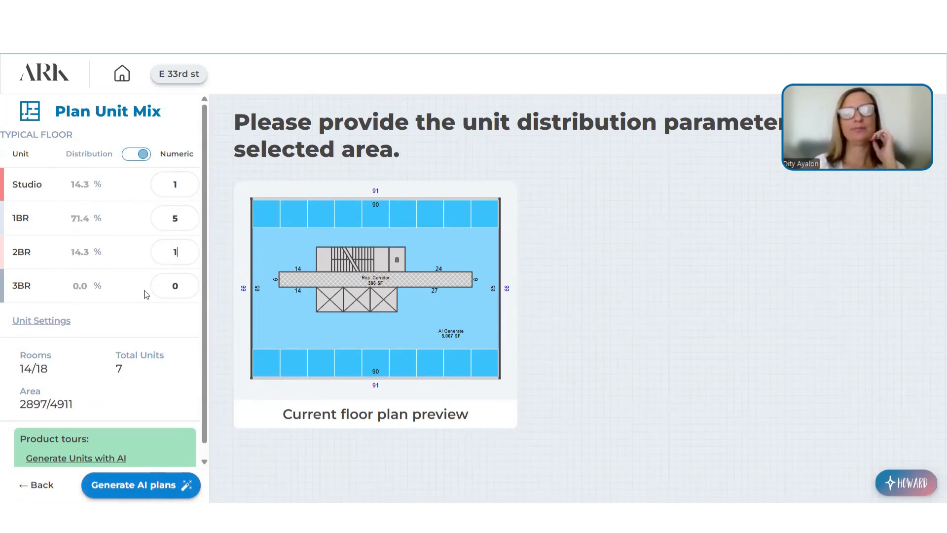
{"action": "key", "text": "BackSpace"}
{"action": "type", "text": "2"}
{"action": "left_click", "coordinate": [175, 219]}
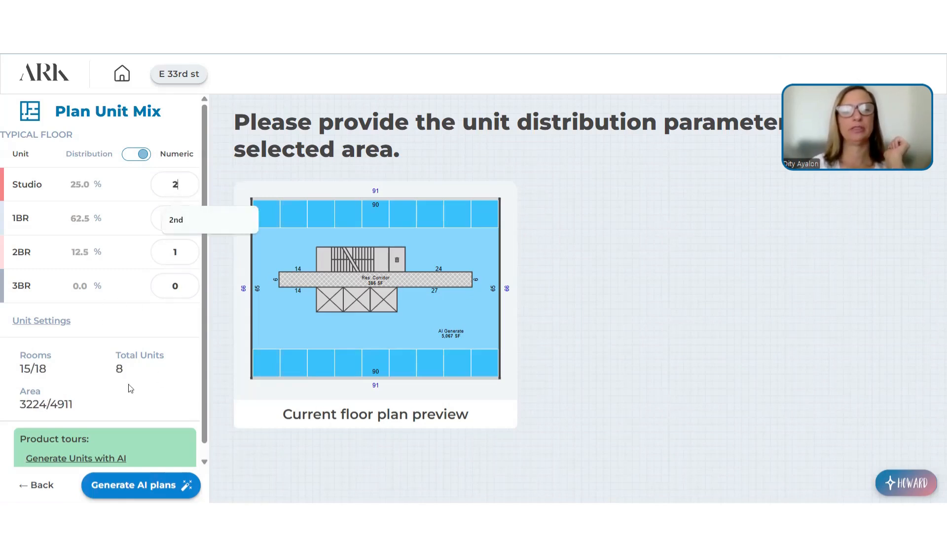
{"action": "left_click", "coordinate": [623, 318]}
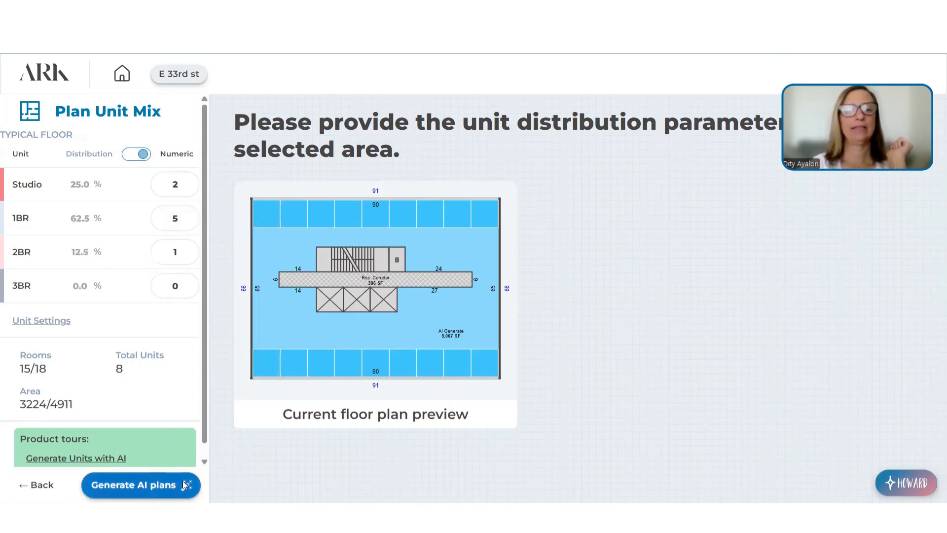
- Generate the AI plans and apply floor plan 1 to the typical floor
{"action": "left_click", "coordinate": [140, 485]}
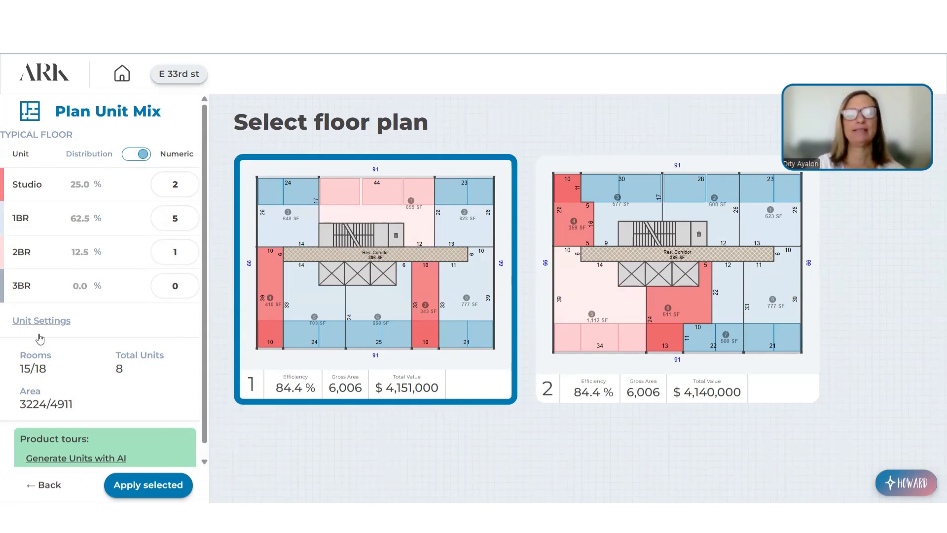
{"action": "left_click", "coordinate": [149, 485]}
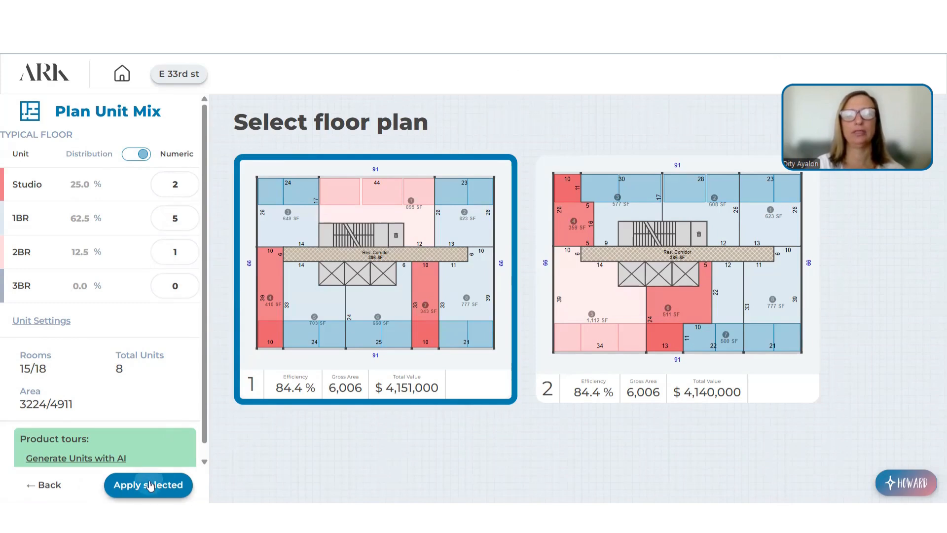
- Narrow the rear left corner unit to 13 ft, with its wall to the 2BR running straight to the corridor
{"action": "scroll", "coordinate": [616, 330], "scroll_direction": "up", "scroll_amount": 2}
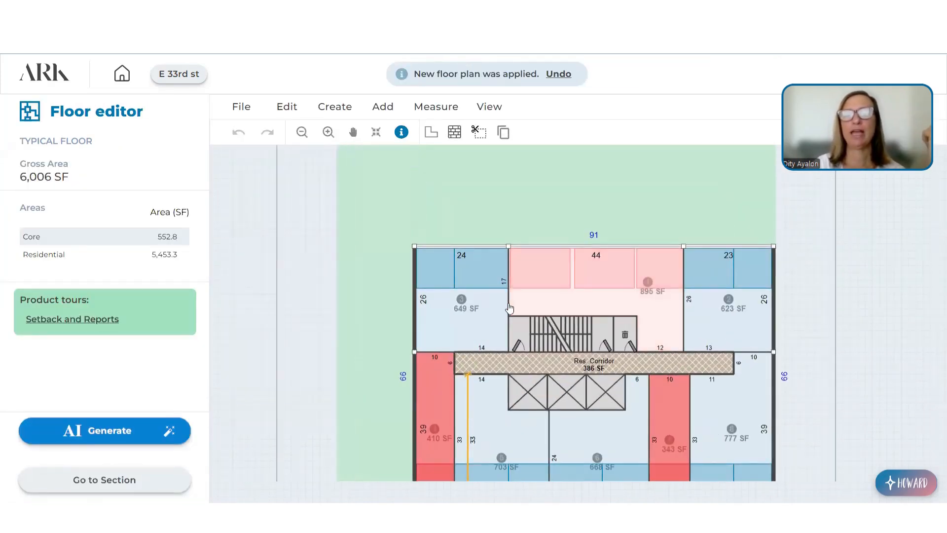
{"action": "left_click_drag", "start_coordinate": [510, 309], "coordinate": [479, 338]}
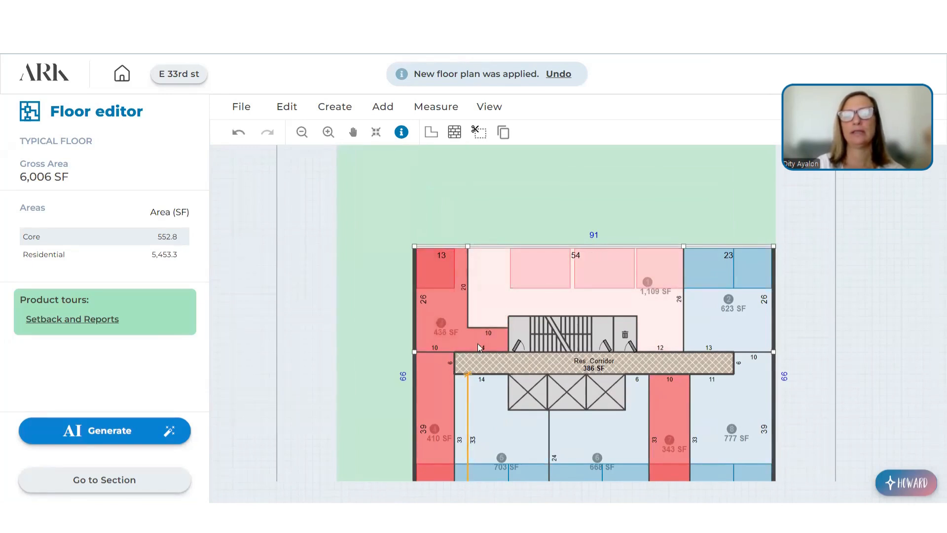
{"action": "scroll", "coordinate": [476, 395], "scroll_direction": "down", "scroll_amount": 2}
{"action": "scroll", "coordinate": [459, 419], "scroll_direction": "up", "scroll_amount": 4}
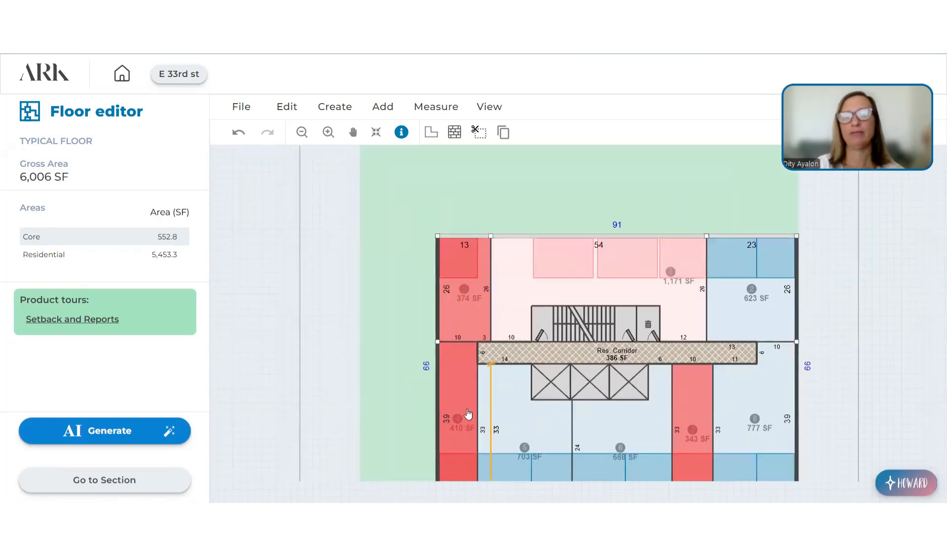
{"action": "scroll", "coordinate": [481, 437], "scroll_direction": "down", "scroll_amount": 3}
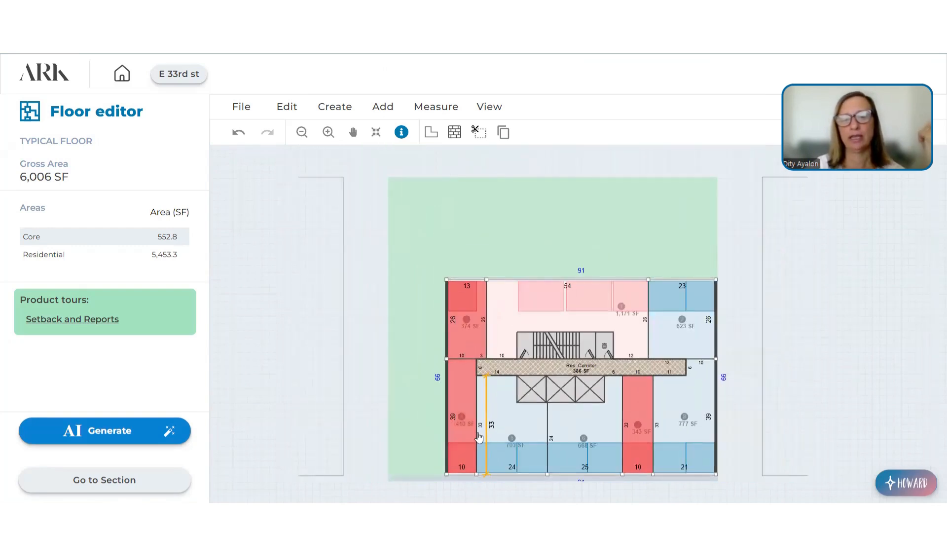
- Widen both left-end units to 16 ft and align the wall between them with the corridor's street-side edge
{"action": "left_click_drag", "start_coordinate": [477, 438], "coordinate": [496, 434]}
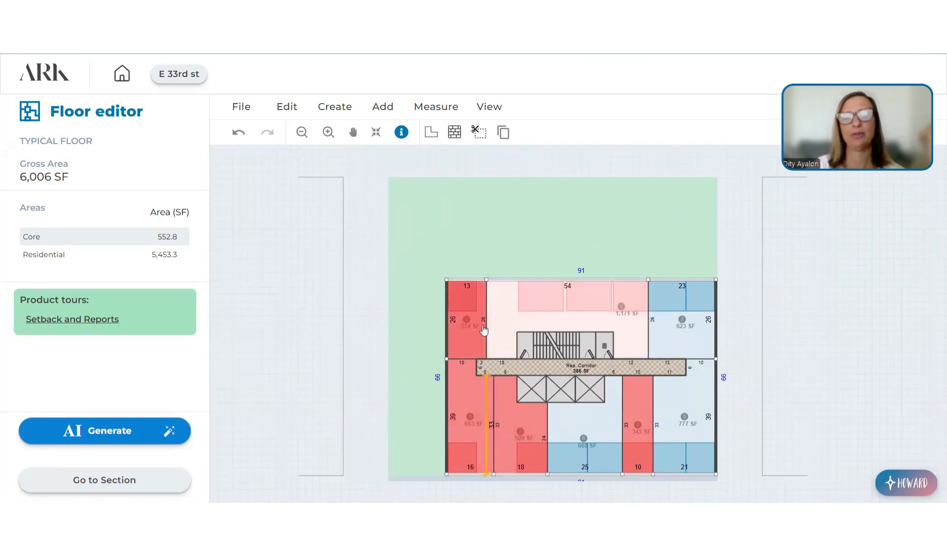
{"action": "left_click_drag", "start_coordinate": [488, 333], "coordinate": [494, 335]}
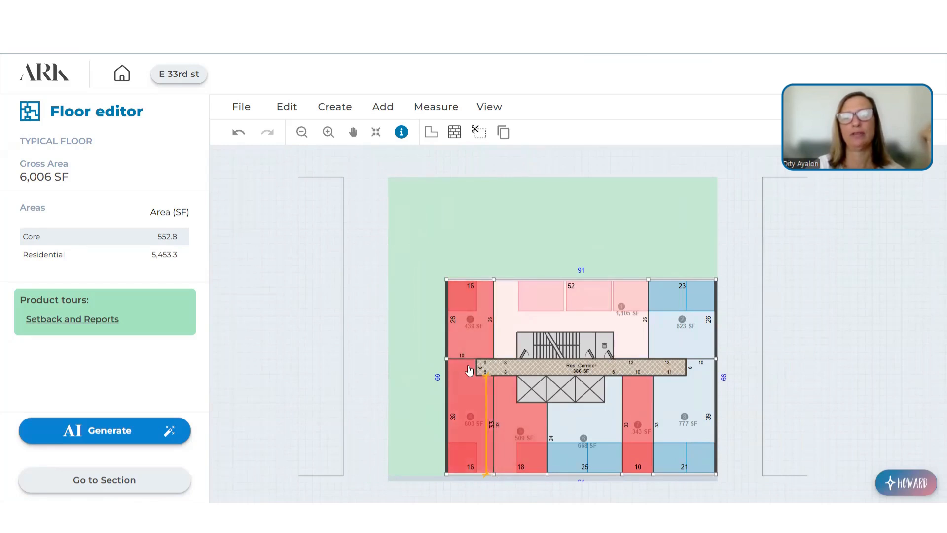
{"action": "scroll", "coordinate": [469, 370], "scroll_direction": "up", "scroll_amount": 3}
{"action": "left_click_drag", "start_coordinate": [470, 358], "coordinate": [470, 382]}
{"action": "scroll", "coordinate": [489, 377], "scroll_direction": "down", "scroll_amount": 3}
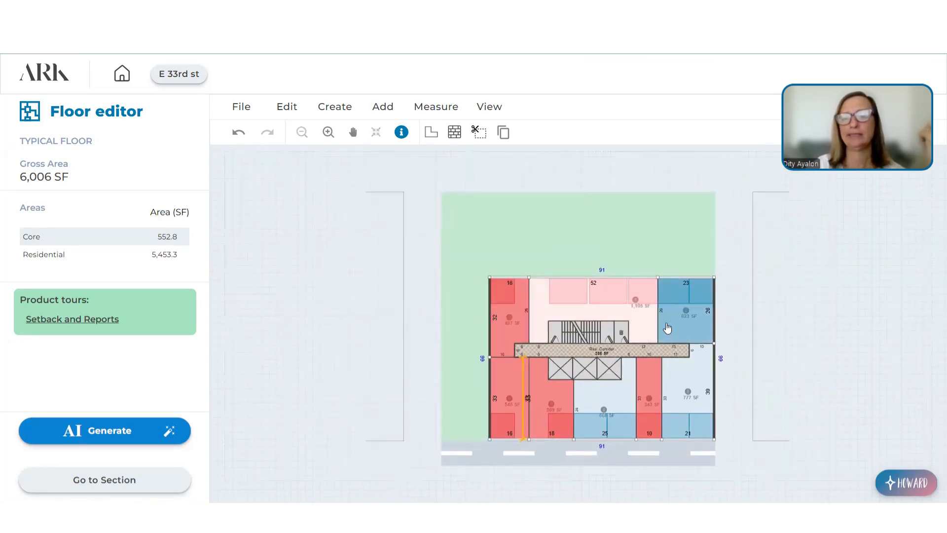
- Move the remaining rear unit walls to form frontages of 23, 25 and 26 ft beside the 16 ft corner studio
{"action": "left_click_drag", "start_coordinate": [659, 316], "coordinate": [590, 312]}
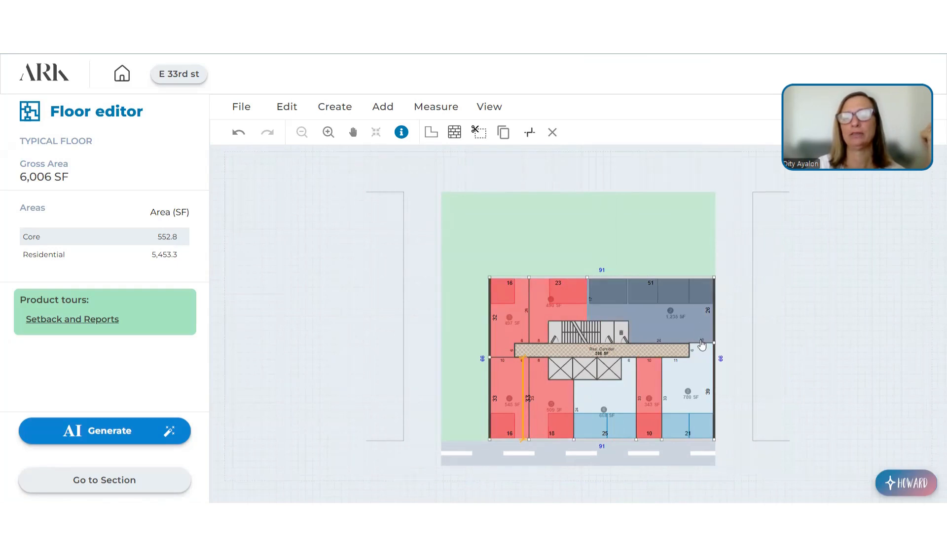
{"action": "scroll", "coordinate": [700, 340], "scroll_direction": "up", "scroll_amount": 2}
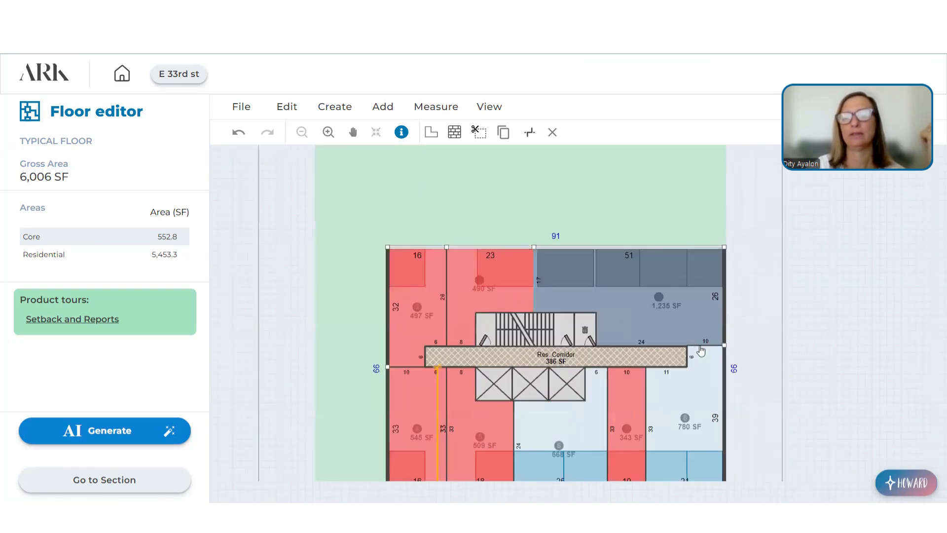
{"action": "left_click_drag", "start_coordinate": [707, 341], "coordinate": [712, 232]}
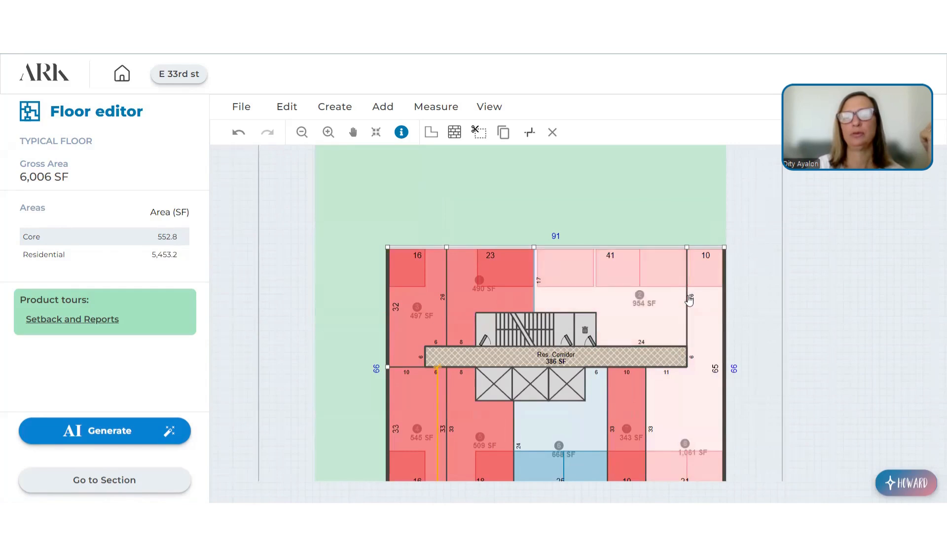
{"action": "left_click_drag", "start_coordinate": [688, 300], "coordinate": [628, 296]}
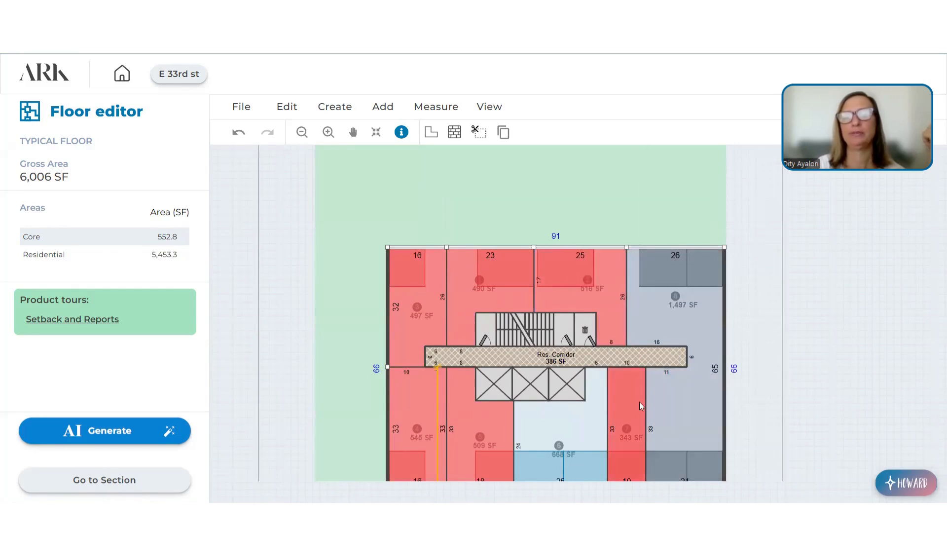
- Separate the right-end corner units at the corridor's street-side edge and redivide the street frontage into 34, 18 and 22 ft units
{"action": "left_click_drag", "start_coordinate": [646, 414], "coordinate": [747, 401]}
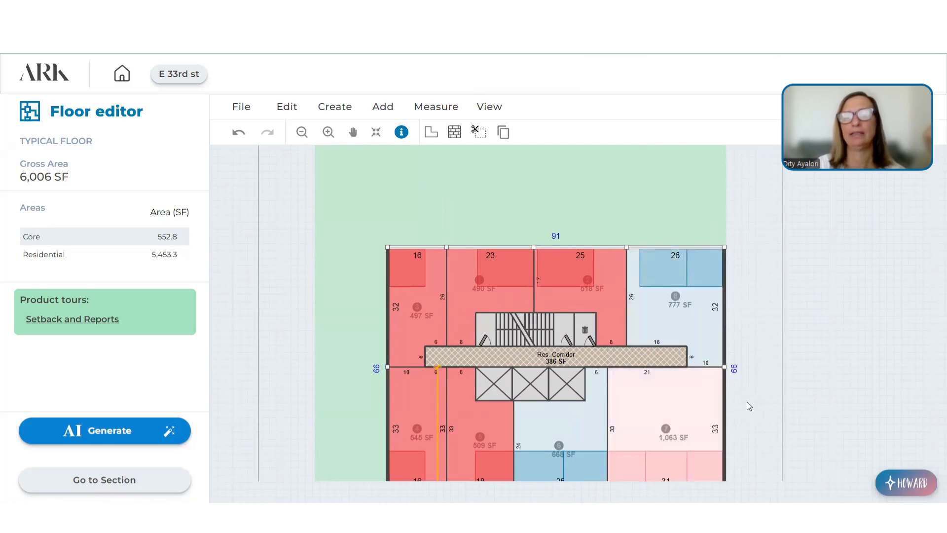
{"action": "left_click_drag", "start_coordinate": [609, 417], "coordinate": [646, 416]}
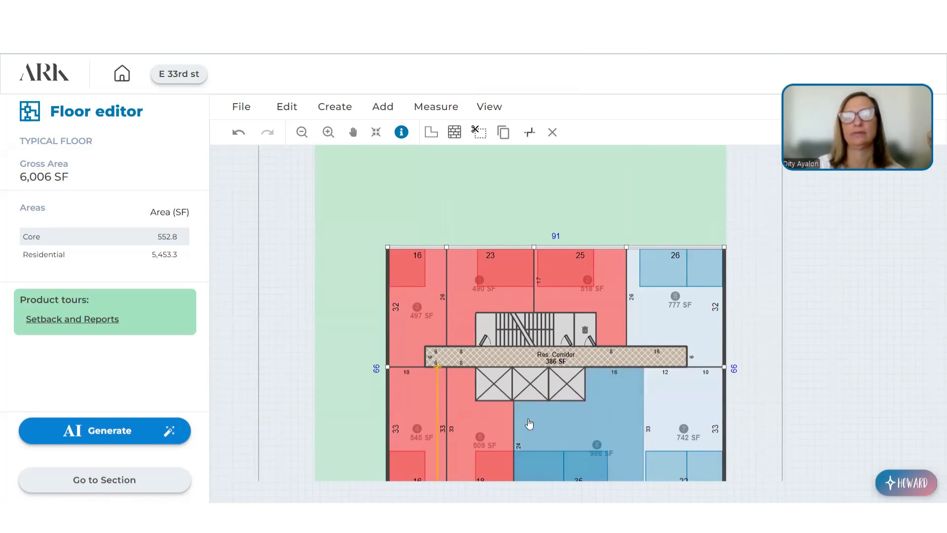
{"action": "left_click_drag", "start_coordinate": [514, 432], "coordinate": [573, 422]}
{"action": "scroll", "coordinate": [570, 421], "scroll_direction": "down", "scroll_amount": 2}
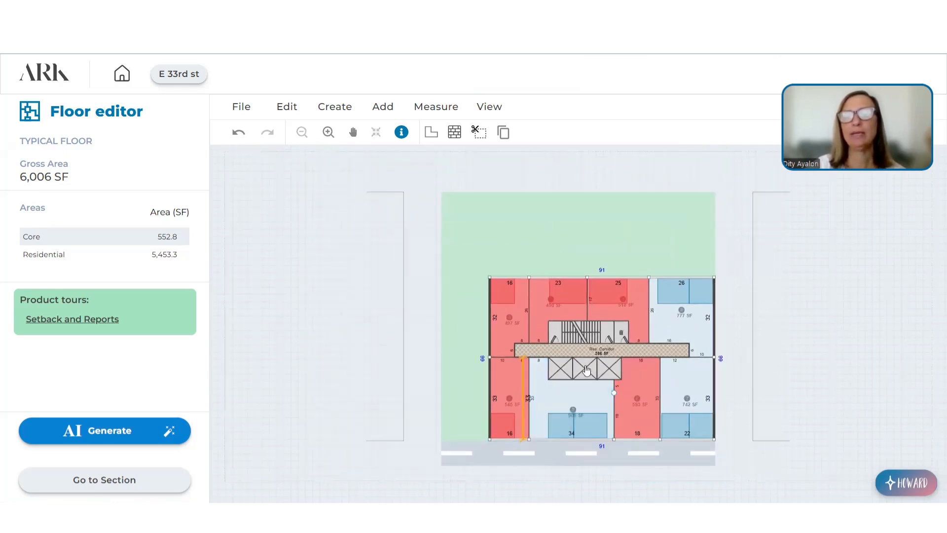
- Change the 34 ft street-side unit to a 2 BR and the adjacent 18 ft unit to a 1 BR
{"action": "left_click", "coordinate": [549, 396]}
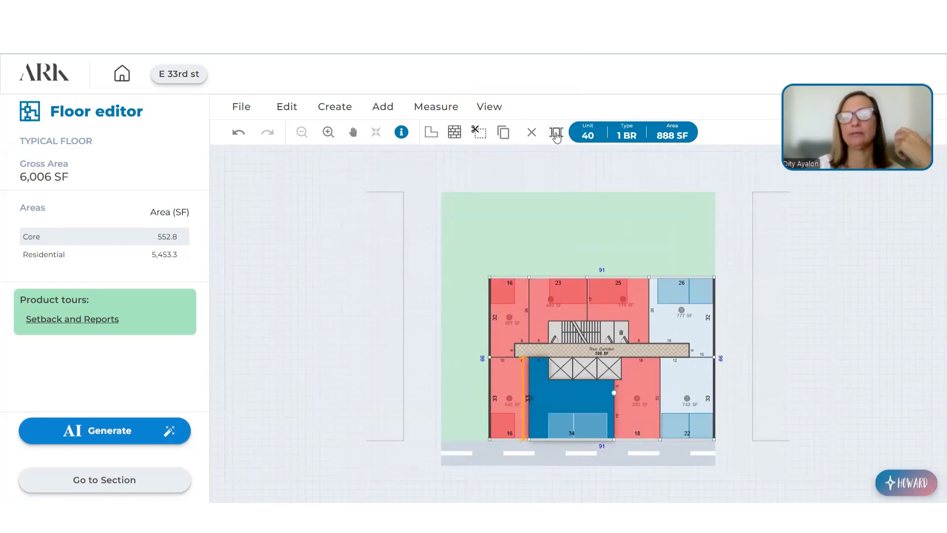
{"action": "left_click", "coordinate": [556, 134]}
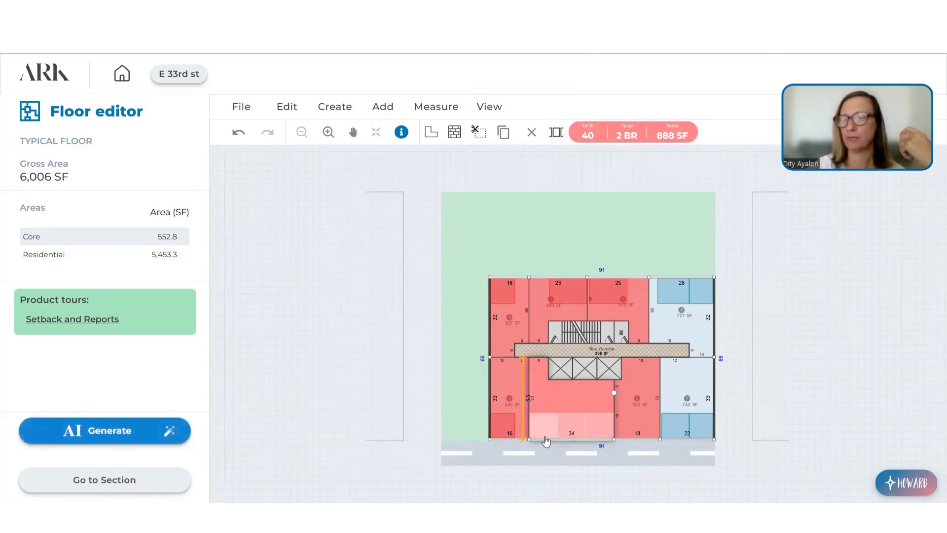
{"action": "left_click", "coordinate": [647, 390]}
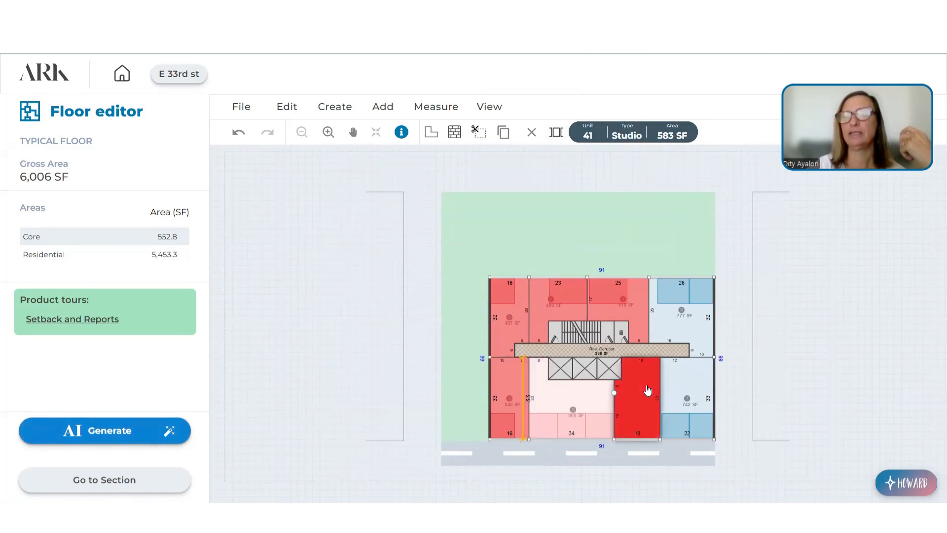
{"action": "left_click", "coordinate": [556, 132]}
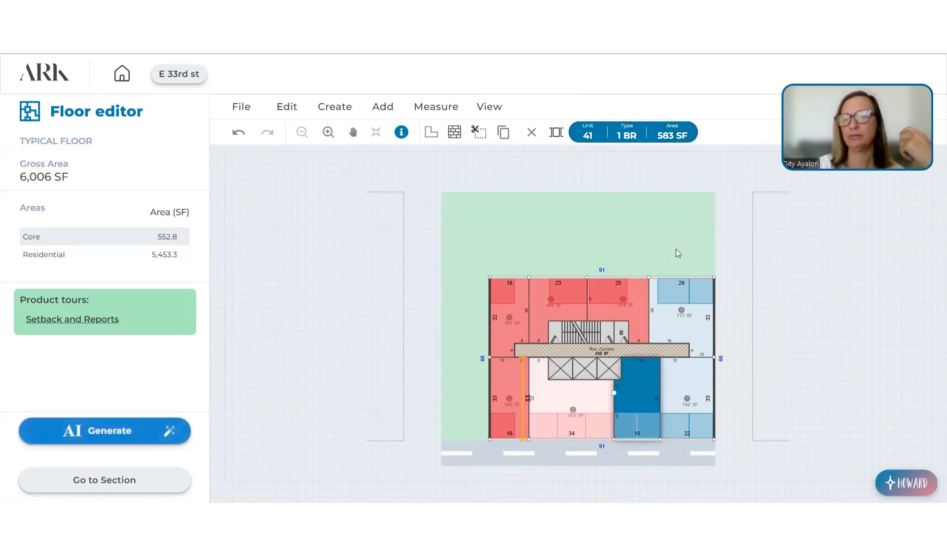
- Change the two rear studios with 25 ft and 23 ft frontages to 1 BR units
{"action": "left_click", "coordinate": [633, 309]}
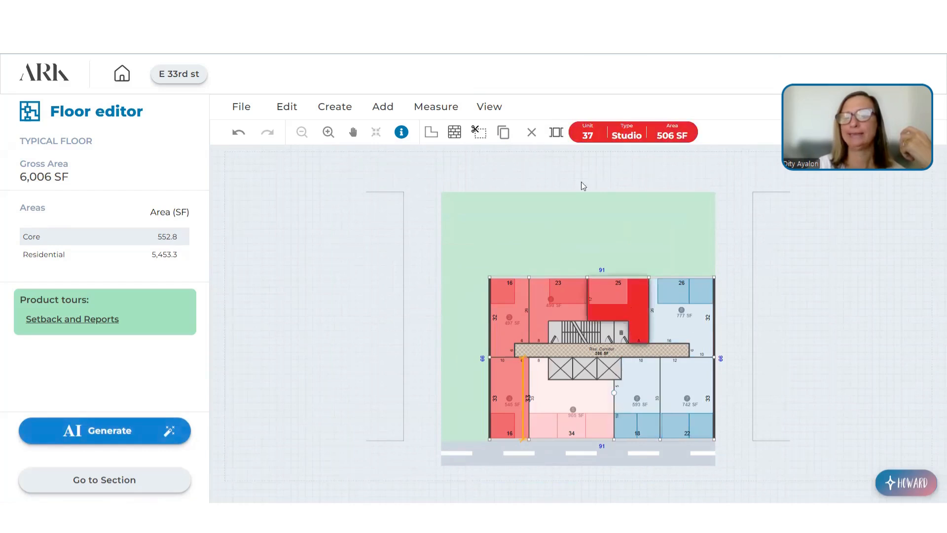
{"action": "left_click", "coordinate": [561, 135]}
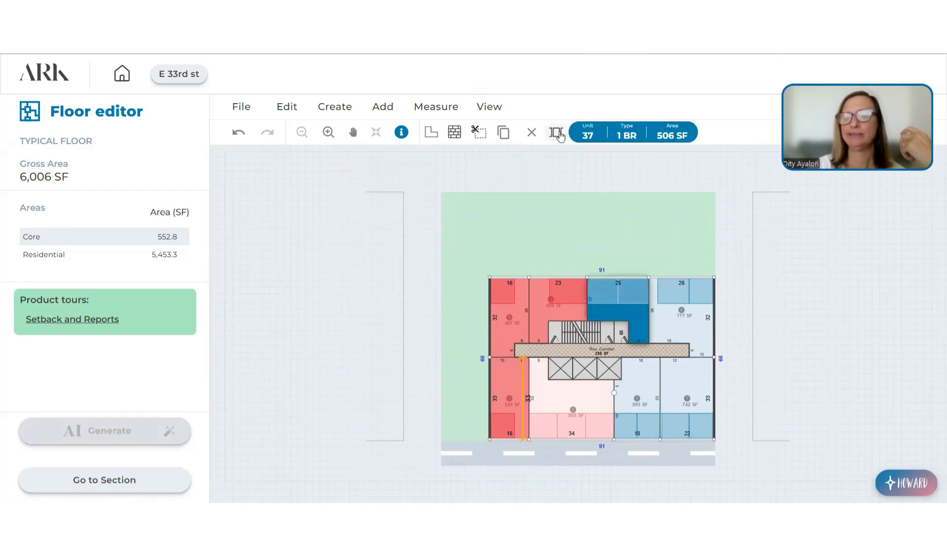
{"action": "left_click", "coordinate": [557, 312]}
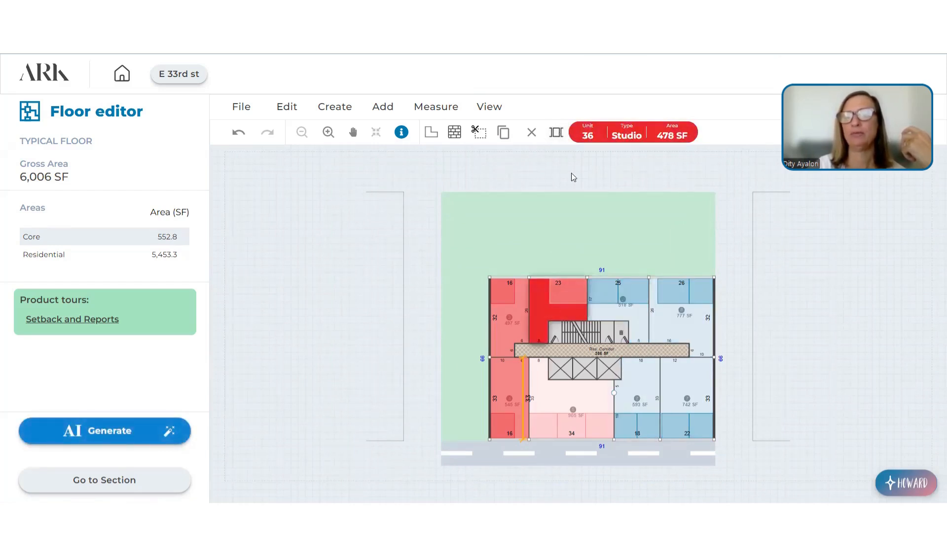
{"action": "left_click", "coordinate": [558, 133]}
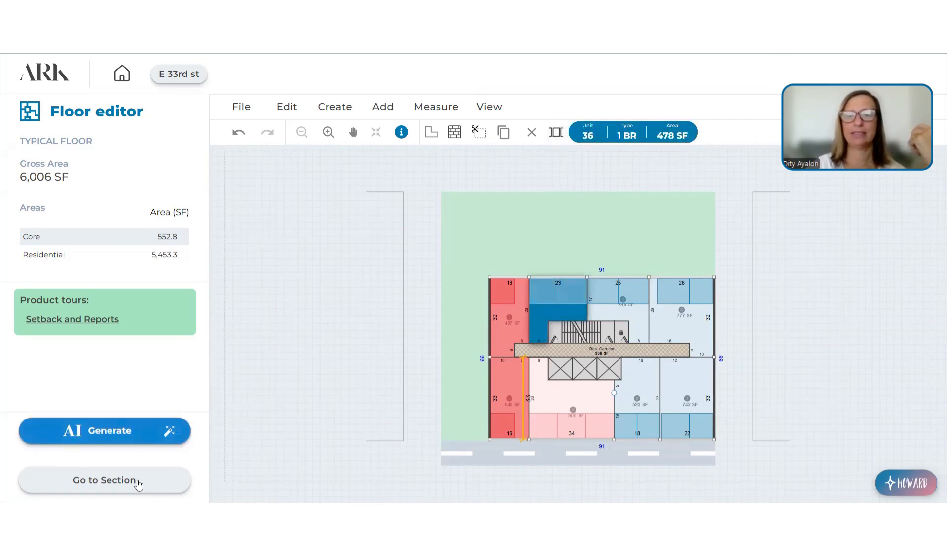
- Go to the schematic section, review the building information's area, unit mix and efficiency tables, and return to the section
{"action": "left_click", "coordinate": [131, 479]}
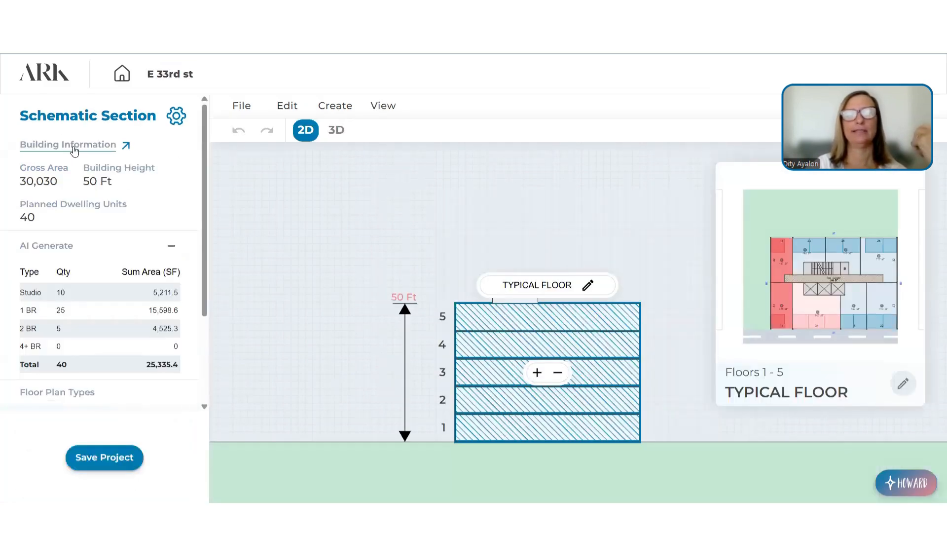
{"action": "left_click", "coordinate": [73, 145]}
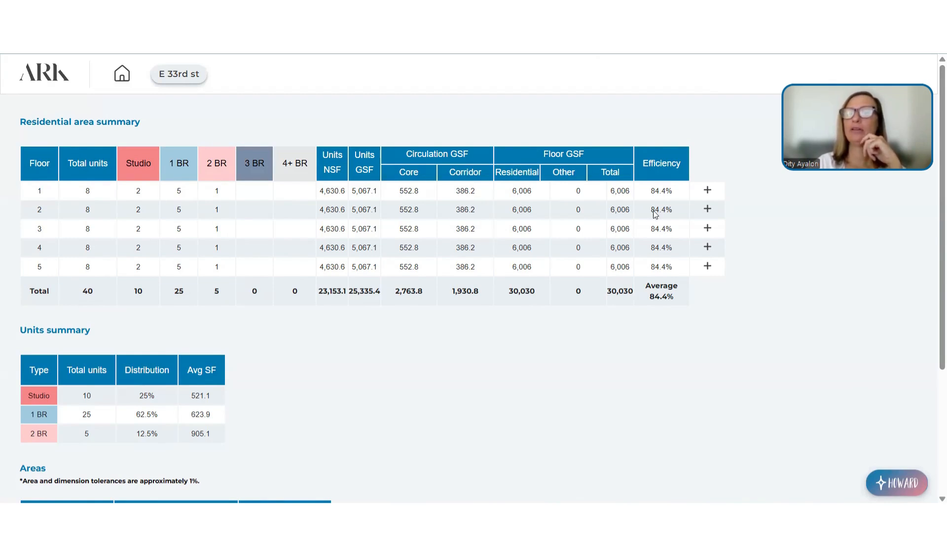
{"action": "scroll", "coordinate": [656, 229], "scroll_direction": "down", "scroll_amount": 4}
{"action": "scroll", "coordinate": [656, 230], "scroll_direction": "up", "scroll_amount": 4}
{"action": "left_click", "coordinate": [176, 77]}
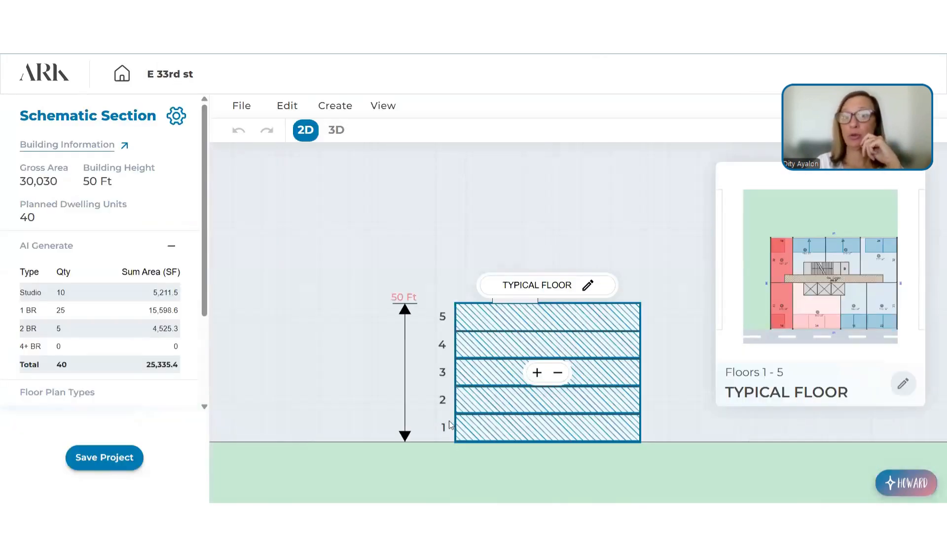
- Add a ground floor beneath the typical floors and open its plan for editing
{"action": "left_click", "coordinate": [335, 106]}
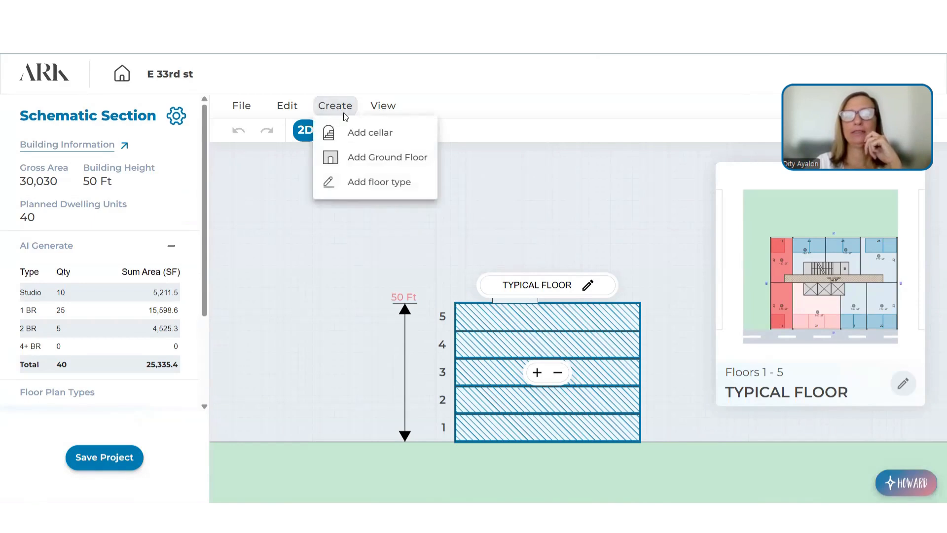
{"action": "left_click", "coordinate": [362, 159]}
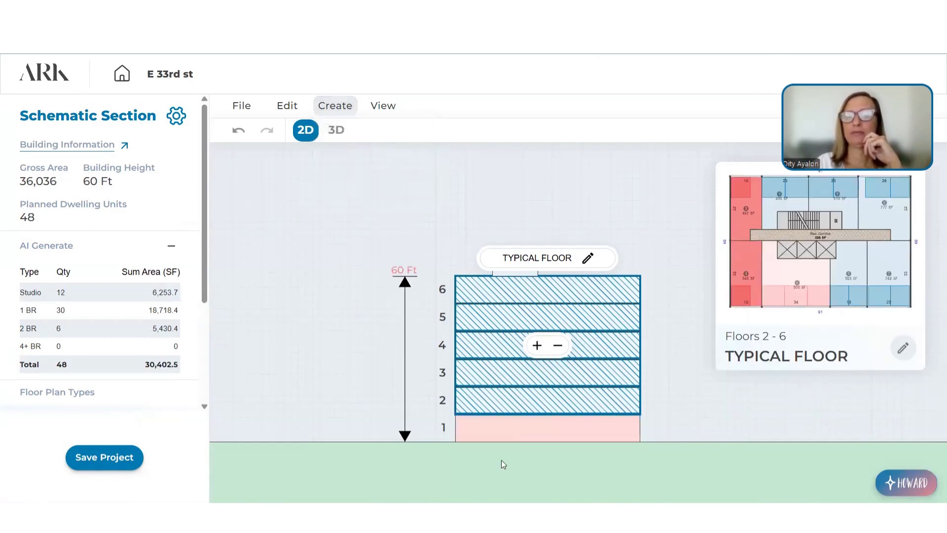
{"action": "left_click", "coordinate": [512, 433]}
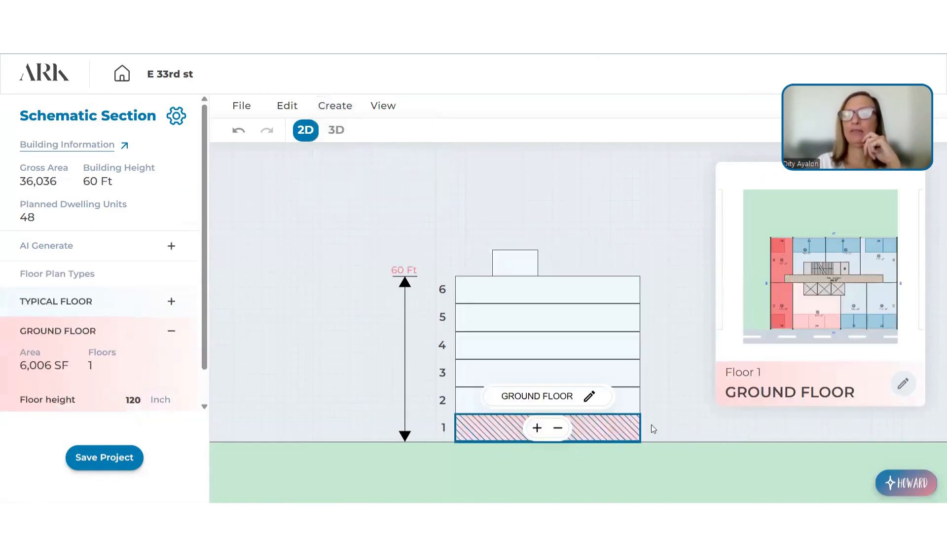
{"action": "left_click", "coordinate": [590, 396]}
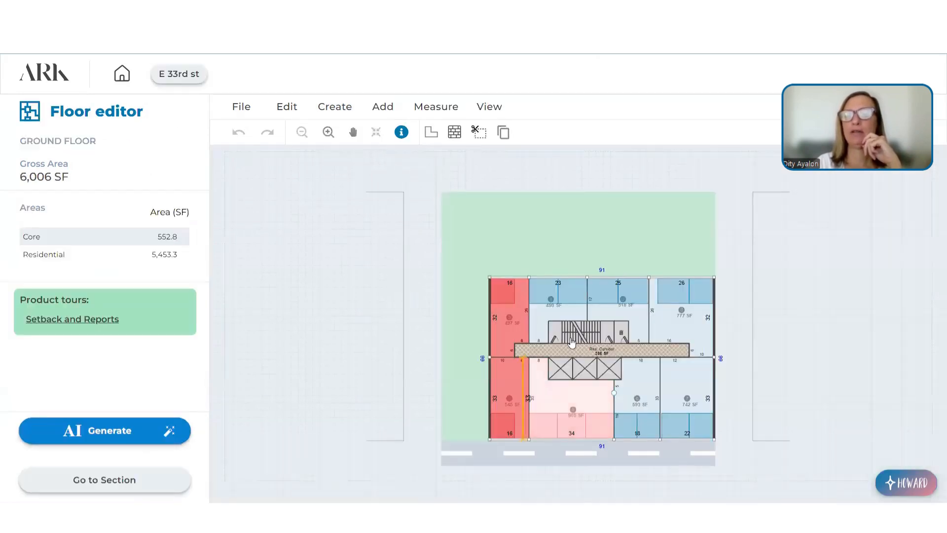
- Delete all the residential units on the ground floor, keeping the core and corridor
{"action": "left_click", "coordinate": [516, 320]}
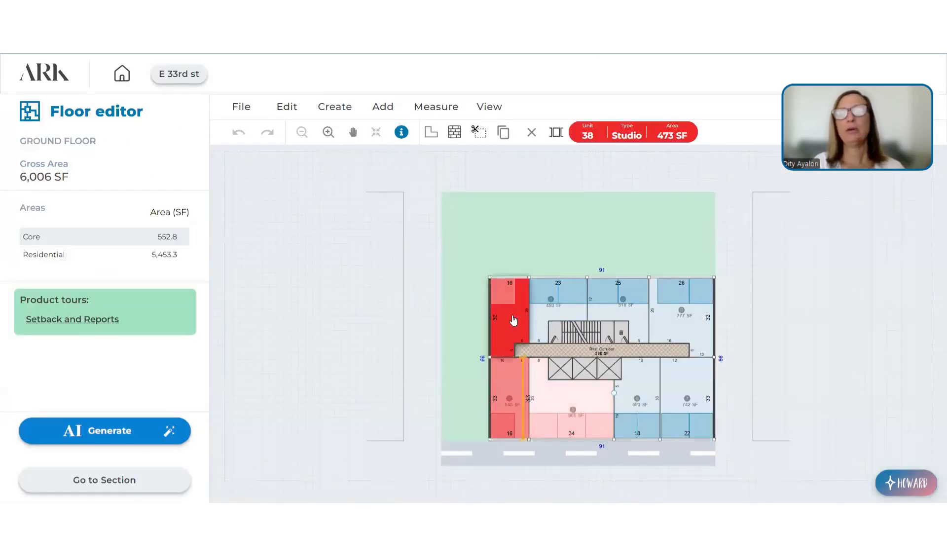
{"action": "left_click", "coordinate": [541, 317], "text": "shift"}
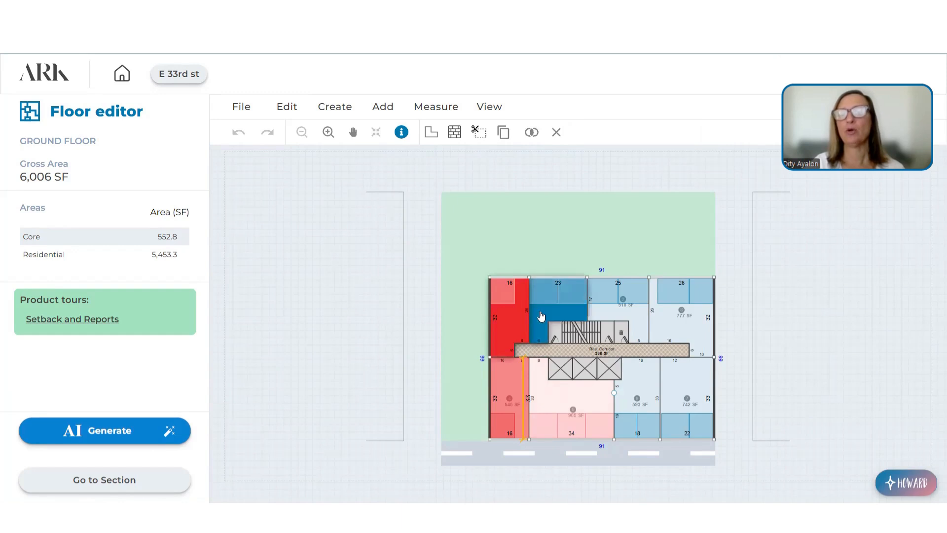
{"action": "left_click", "coordinate": [639, 314], "text": "shift"}
{"action": "left_click", "coordinate": [675, 321], "text": "shift"}
{"action": "left_click", "coordinate": [694, 394], "text": "shift"}
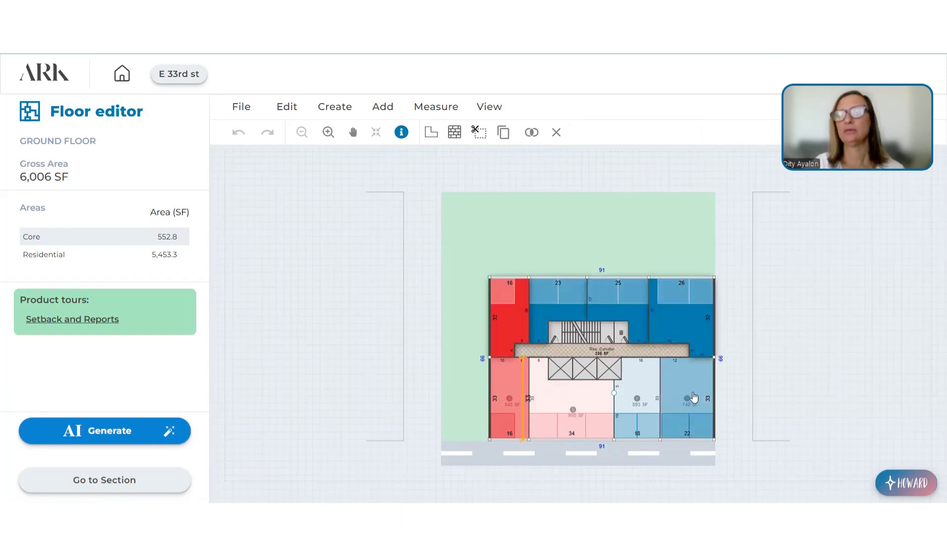
{"action": "left_click", "coordinate": [641, 394], "text": "shift"}
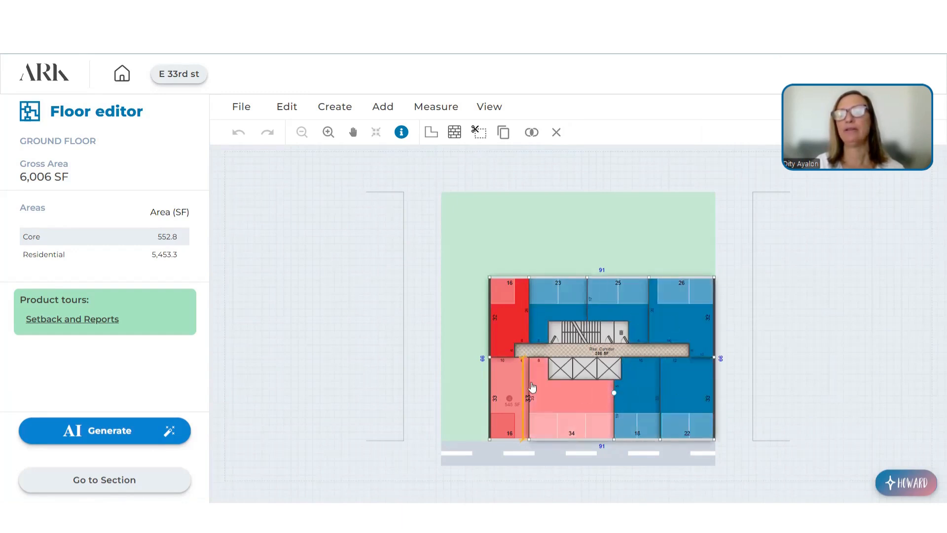
{"action": "left_click", "coordinate": [510, 384], "text": "shift"}
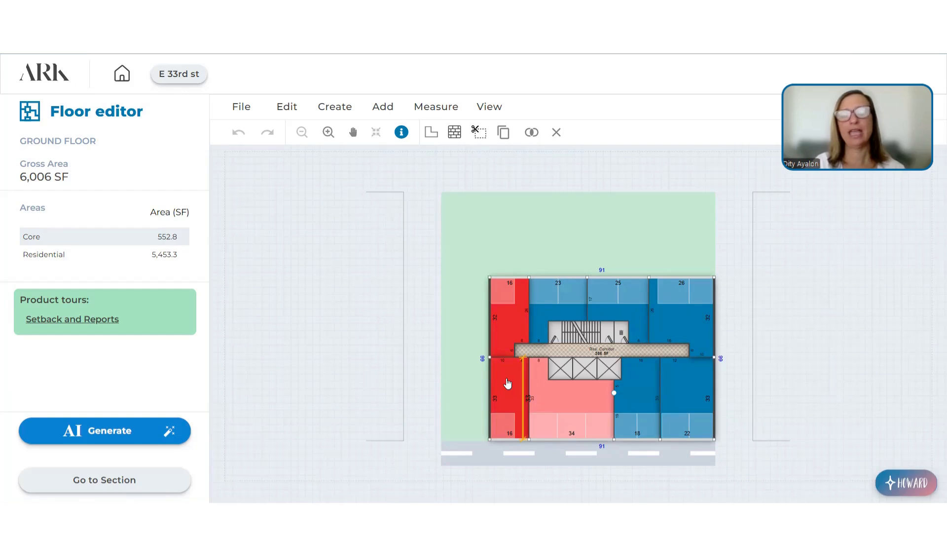
{"action": "left_click", "coordinate": [556, 133]}
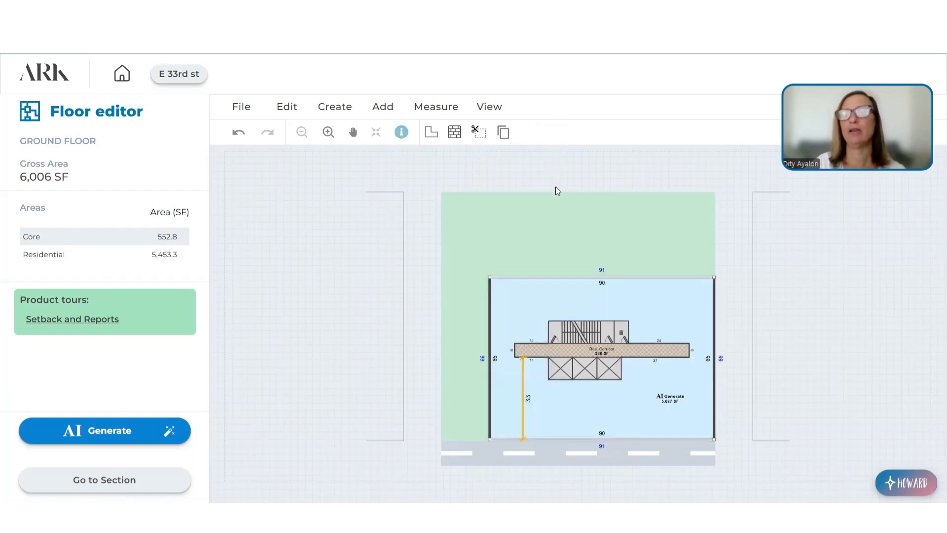
- Extend the residential corridor down to the street edge beside the elevators as an entrance area about 20 ft wide
{"action": "scroll", "coordinate": [565, 383], "scroll_direction": "up", "scroll_amount": 3}
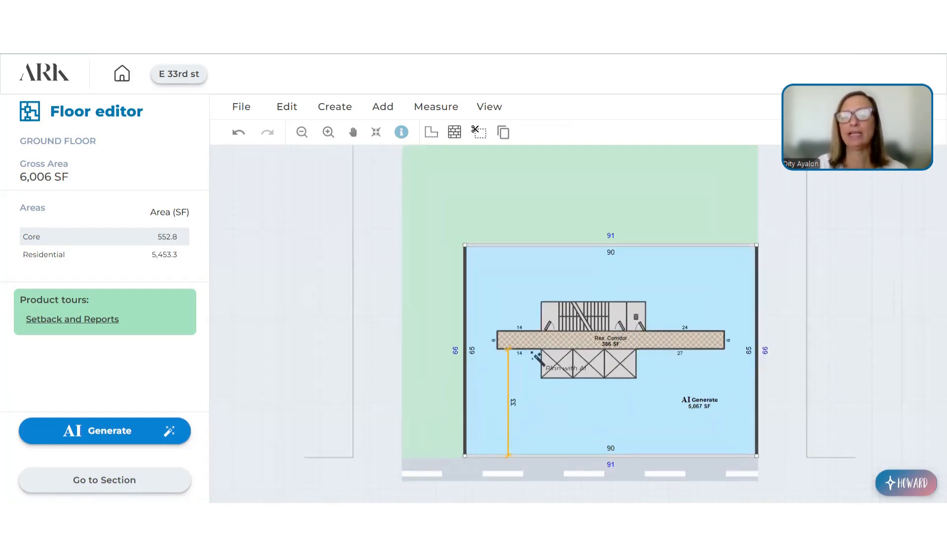
{"action": "left_click_drag", "start_coordinate": [529, 352], "coordinate": [566, 443]}
{"action": "left_click", "coordinate": [697, 439]}
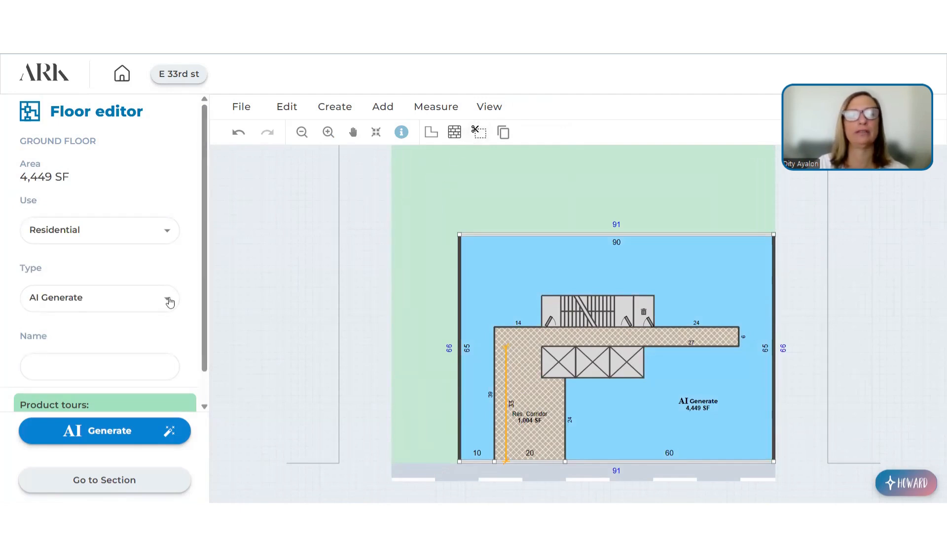
- Build walls from the corridor's corner to the stair core, enclosing a room about 25 ft wide and 18 ft deep
{"action": "left_click", "coordinate": [455, 133]}
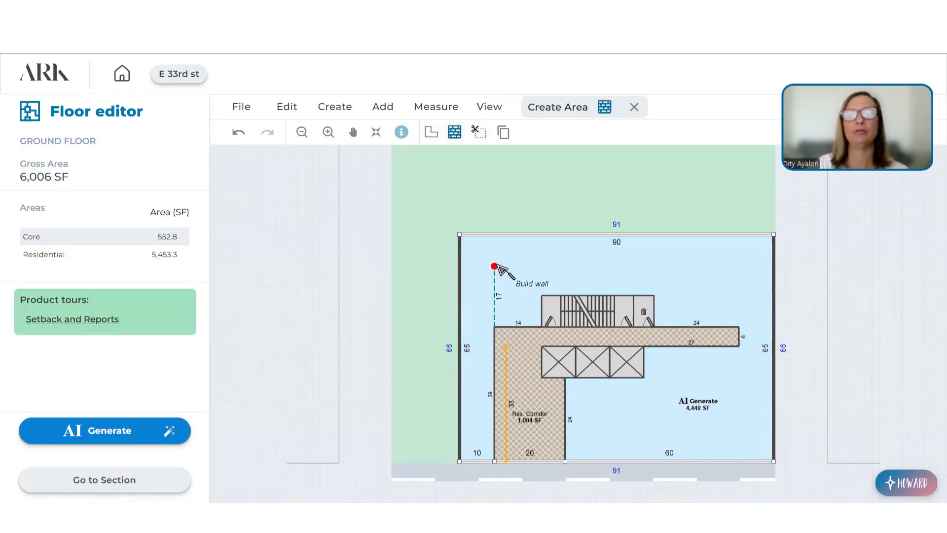
{"action": "left_click", "coordinate": [583, 264]}
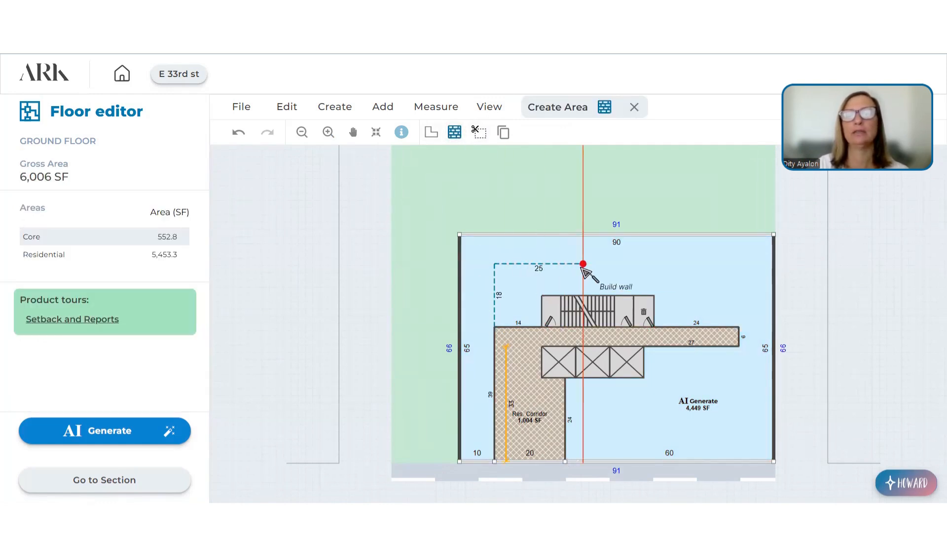
{"action": "left_click", "coordinate": [583, 296]}
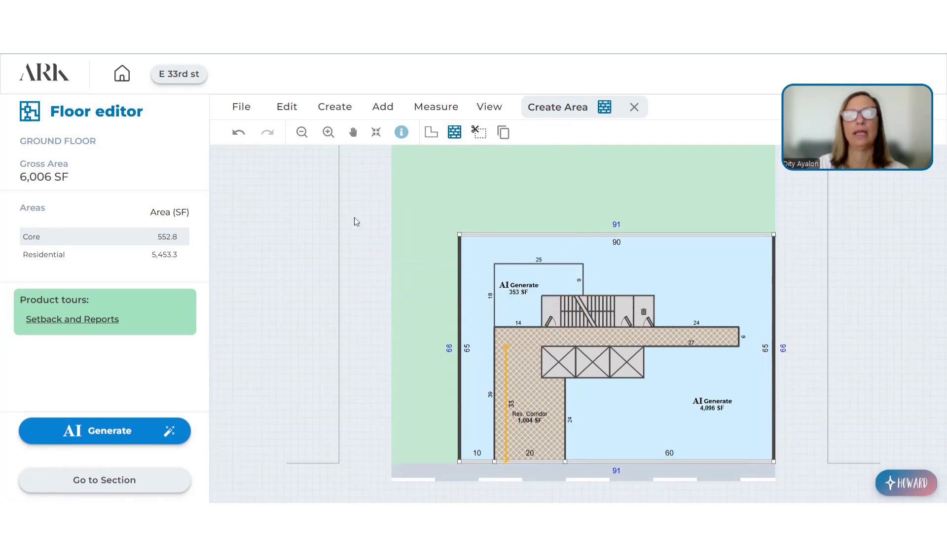
{"action": "left_click", "coordinate": [634, 107]}
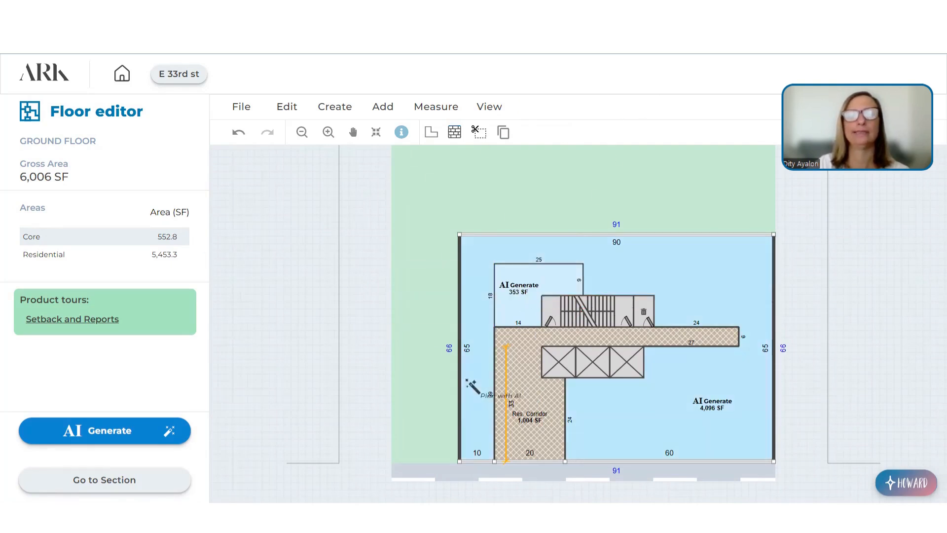
- Set the enclosed room's type to Res. Storage and name it "Mail room"
{"action": "left_click", "coordinate": [510, 295]}
{"action": "left_click", "coordinate": [168, 301]}
{"action": "left_click", "coordinate": [71, 441]}
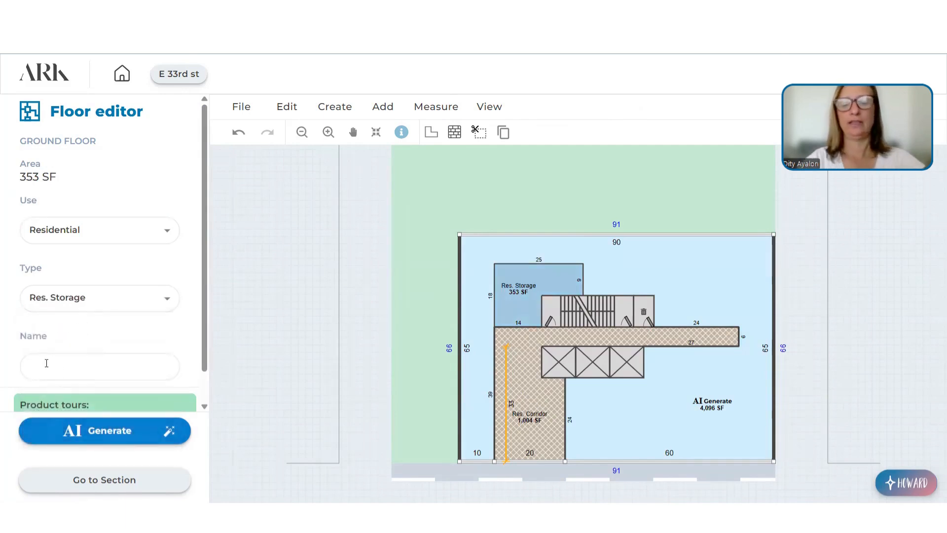
{"action": "type", "text": "Mail "}
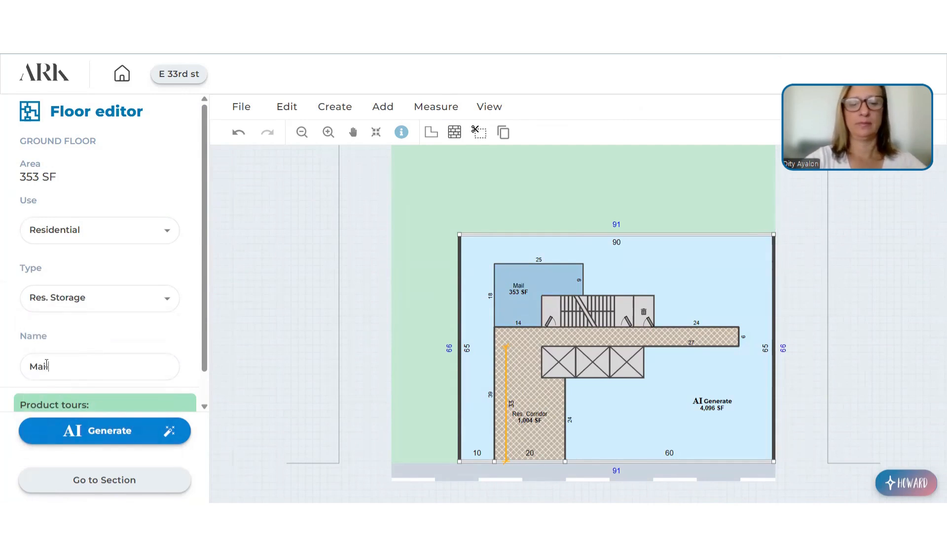
{"action": "type", "text": "room"}
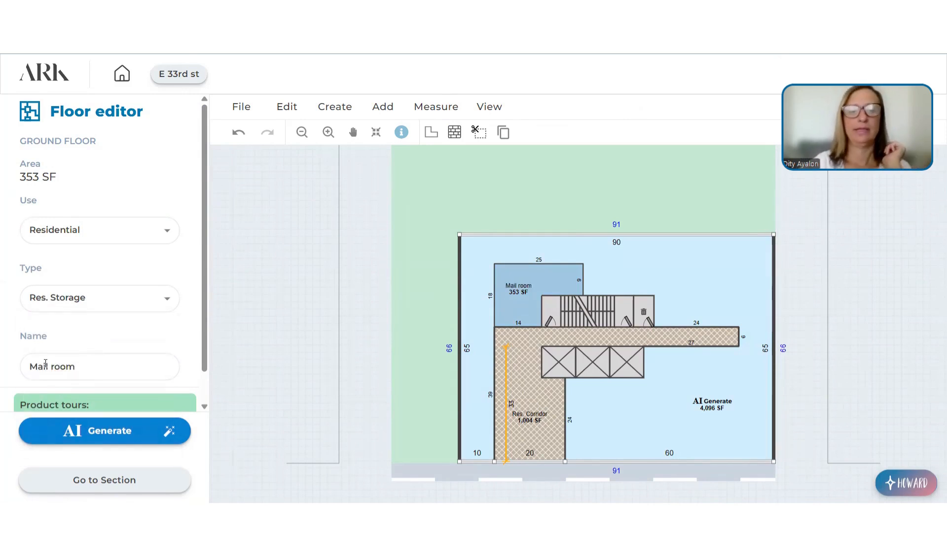
- Change the use of the remaining ground floor area to Commercial, with Retail as its type
{"action": "left_click", "coordinate": [676, 264]}
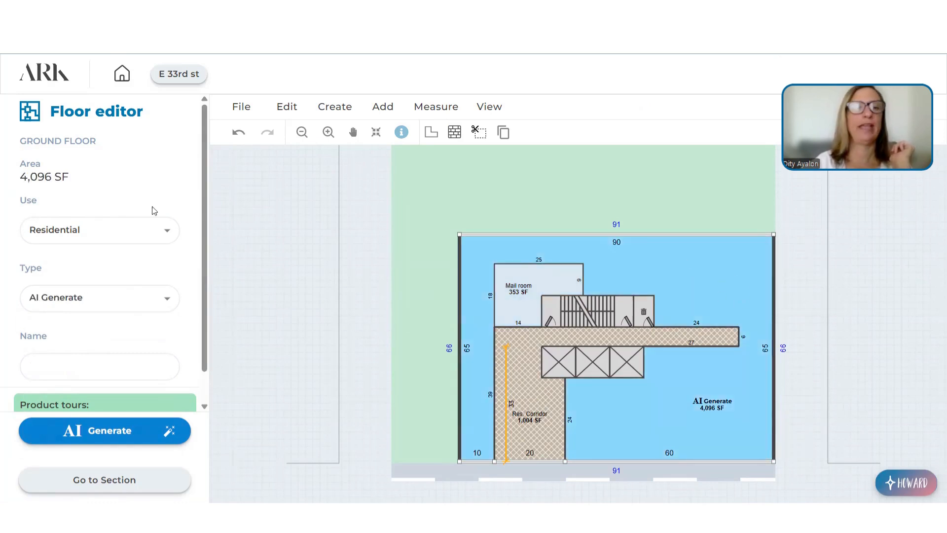
{"action": "left_click", "coordinate": [167, 231]}
{"action": "left_click", "coordinate": [97, 261]}
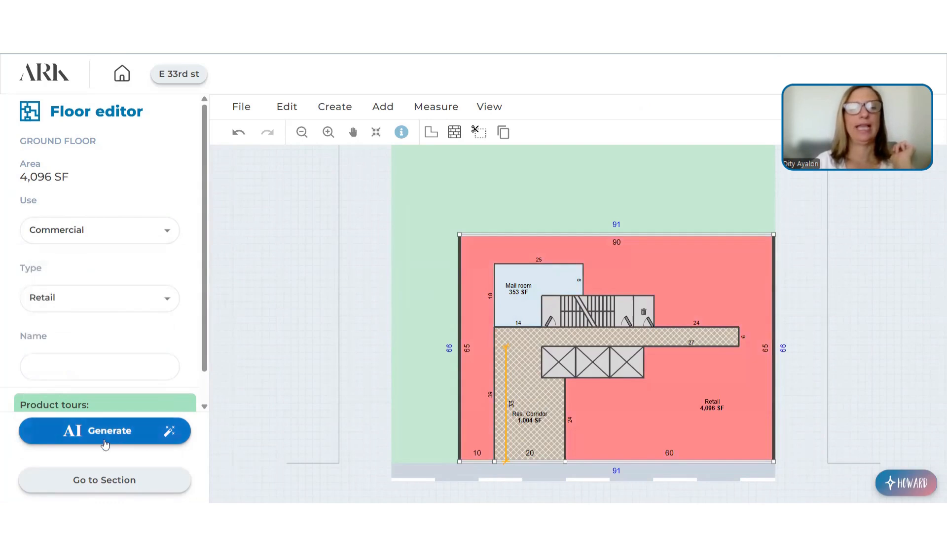
- Return to the schematic section, view the typical floor's details, and select the ground floor
{"action": "left_click", "coordinate": [100, 480]}
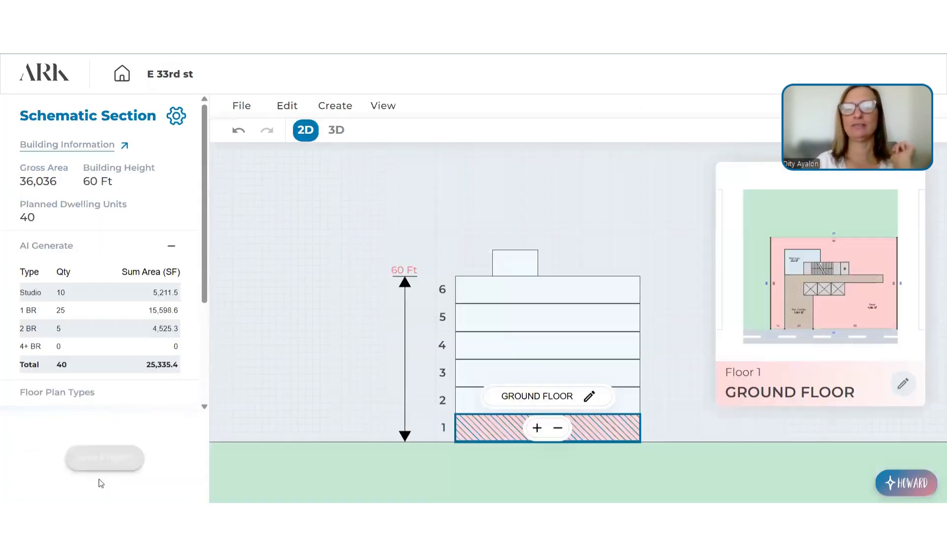
{"action": "left_click", "coordinate": [524, 329]}
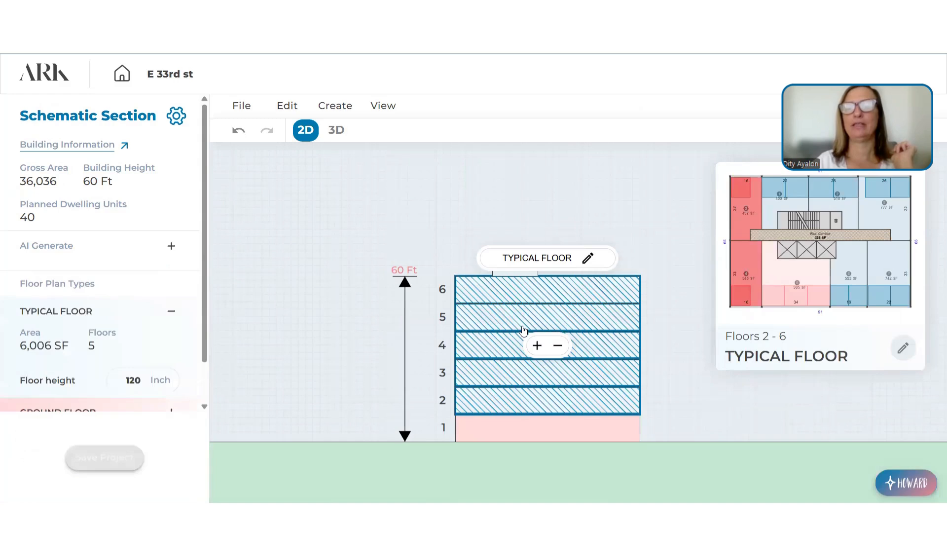
{"action": "left_click", "coordinate": [512, 429]}
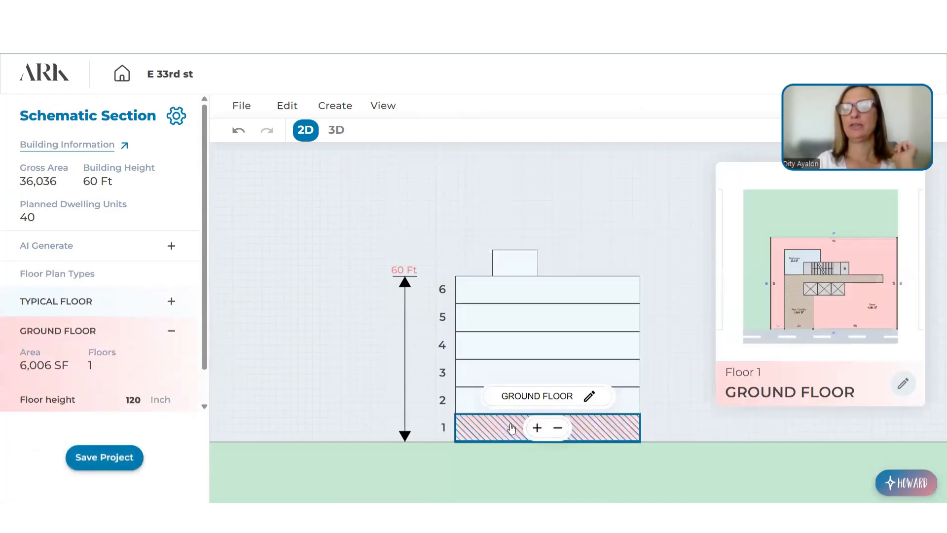
- Compare the floor plan previews and details of the typical floor and the ground floor in the section
{"action": "left_click", "coordinate": [509, 336]}
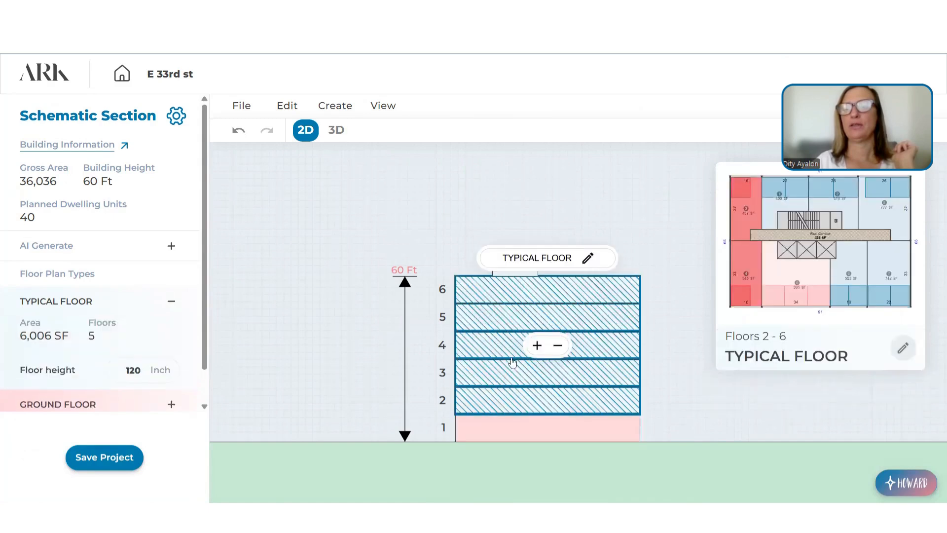
{"action": "left_click", "coordinate": [514, 425]}
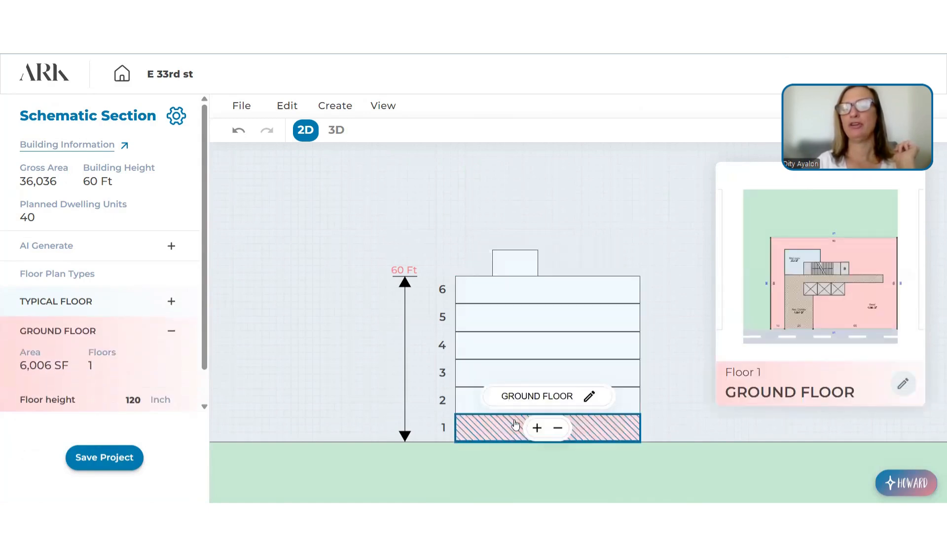
{"action": "left_click", "coordinate": [521, 359]}
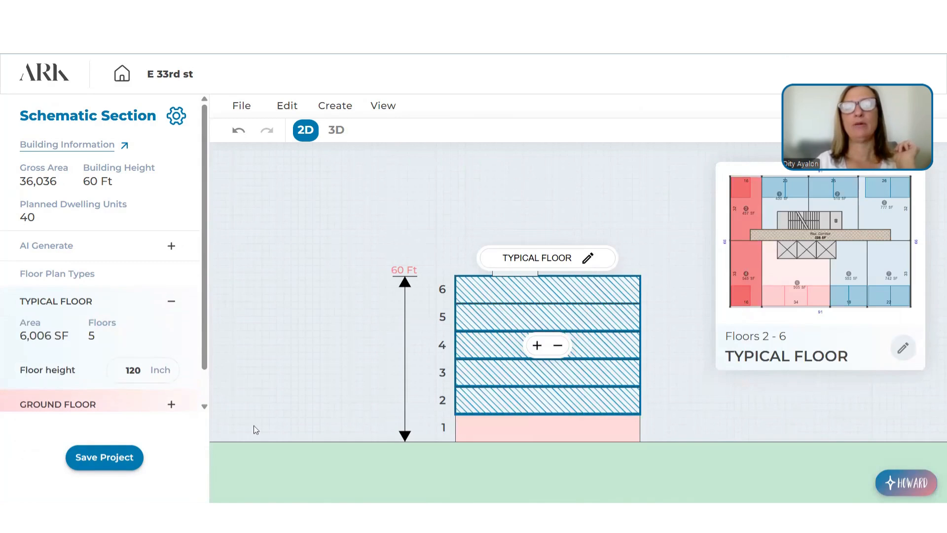
{"action": "scroll", "coordinate": [205, 348], "scroll_direction": "down", "scroll_amount": 1}
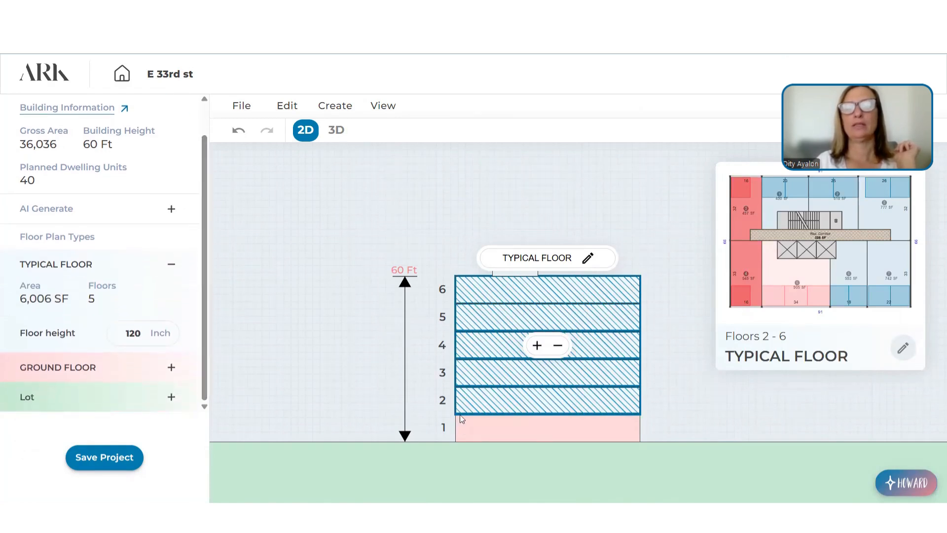
- Edit the ground floor plan, extending its rear wall to the lot's rear boundary for a 100 ft depth, and return to the section
{"action": "left_click", "coordinate": [482, 429]}
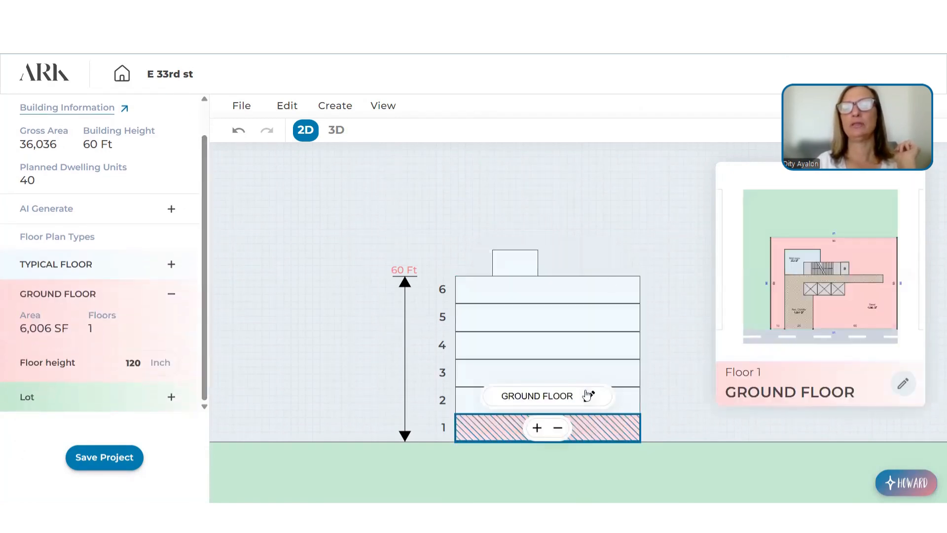
{"action": "left_click", "coordinate": [588, 394]}
{"action": "left_click_drag", "start_coordinate": [625, 278], "coordinate": [625, 196]}
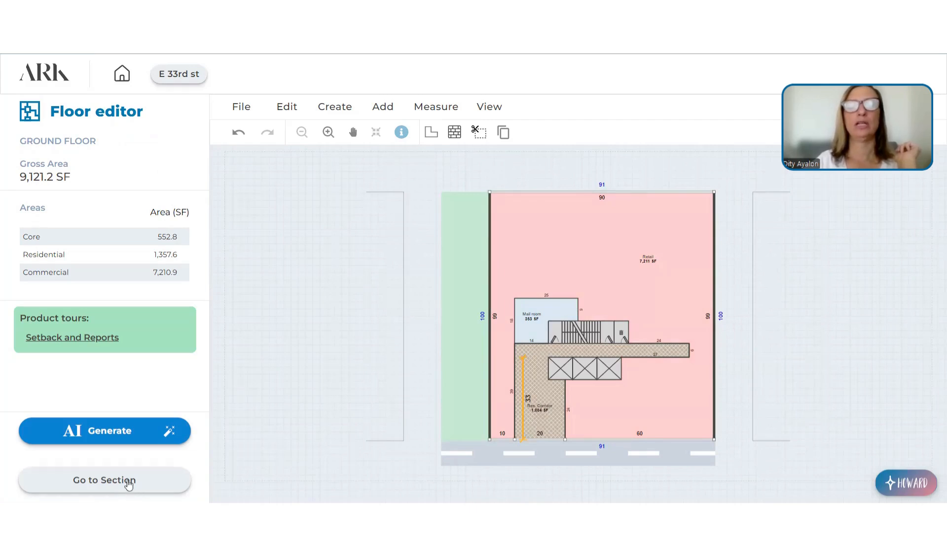
{"action": "left_click", "coordinate": [128, 481]}
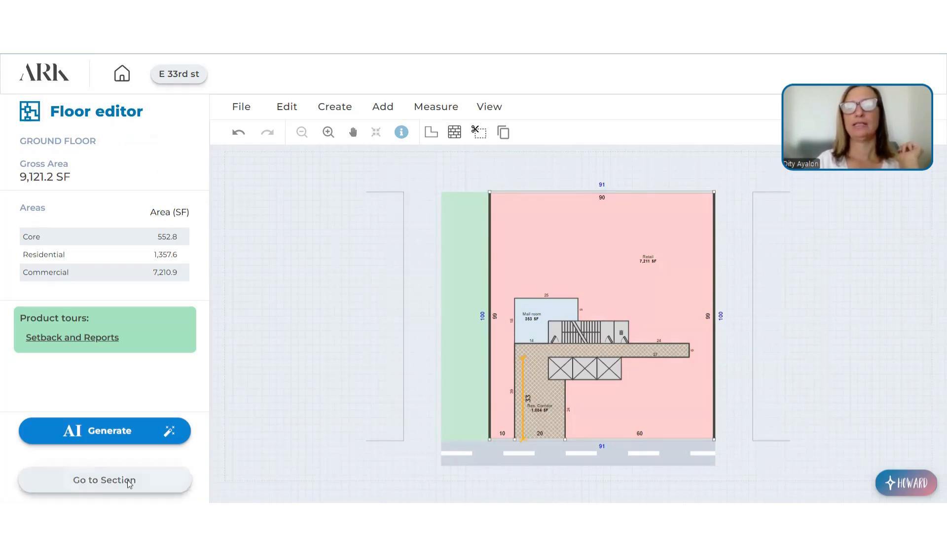